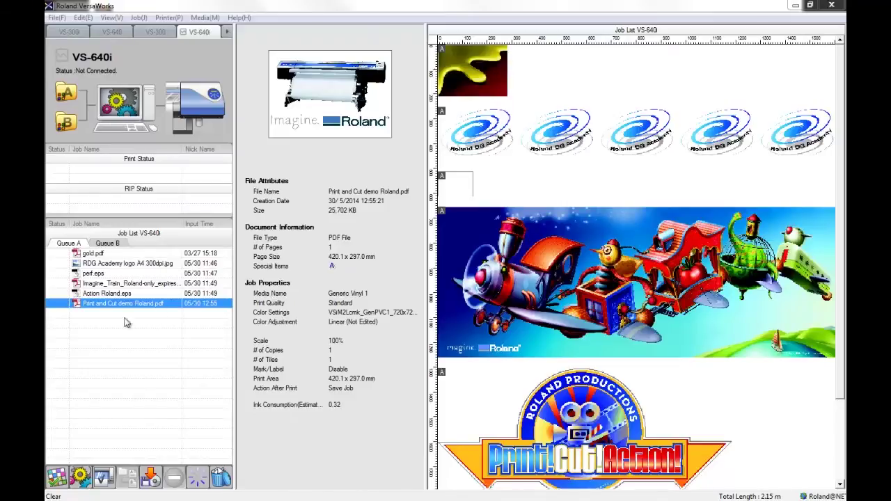
Step: In the Print and Cut demo job's layout settings, rotate the image by 90°
{"action": "left_click", "coordinate": [57, 478]}
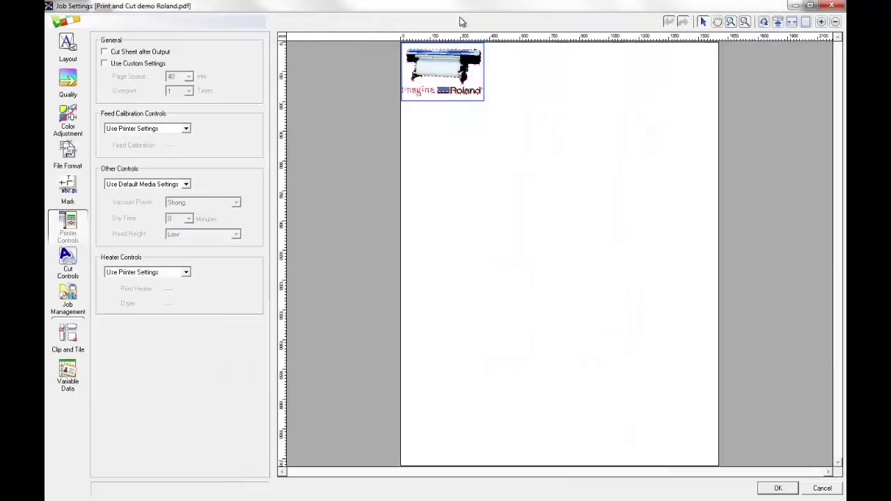
{"action": "left_click", "coordinate": [87, 48]}
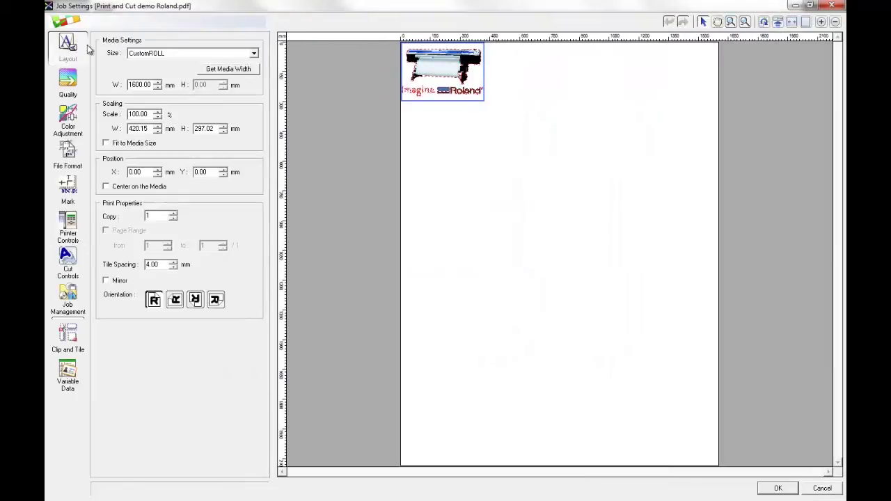
{"action": "left_click", "coordinate": [176, 299]}
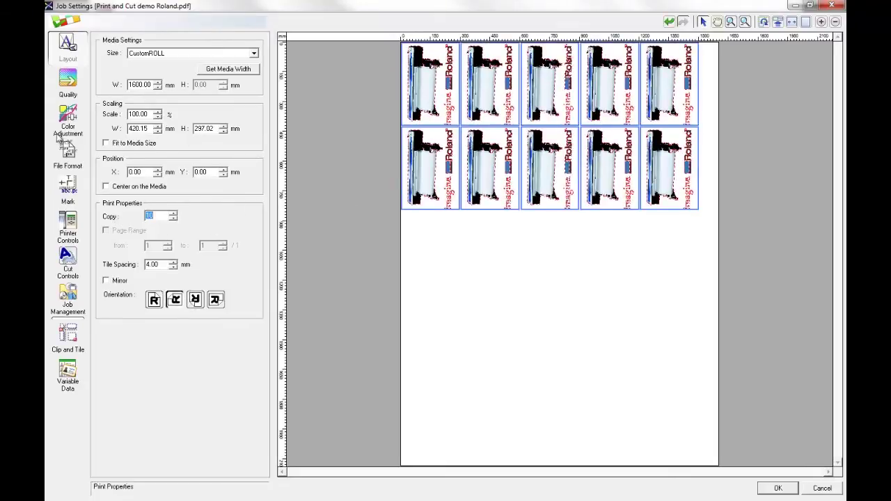
Step: Centre the copies on the media, then choose Generic Heat Transfer Sheet media and the Sign&Display preset
{"action": "left_click", "coordinate": [114, 185]}
{"action": "left_click", "coordinate": [68, 82]}
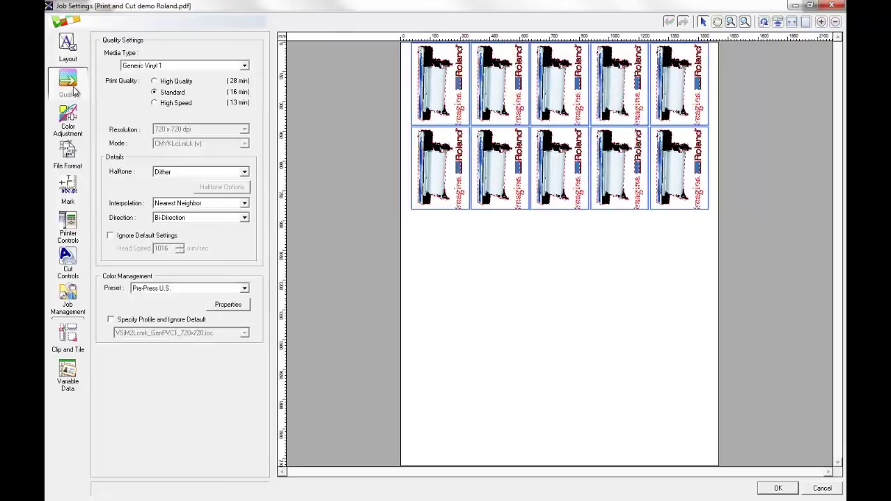
{"action": "left_click", "coordinate": [206, 65]}
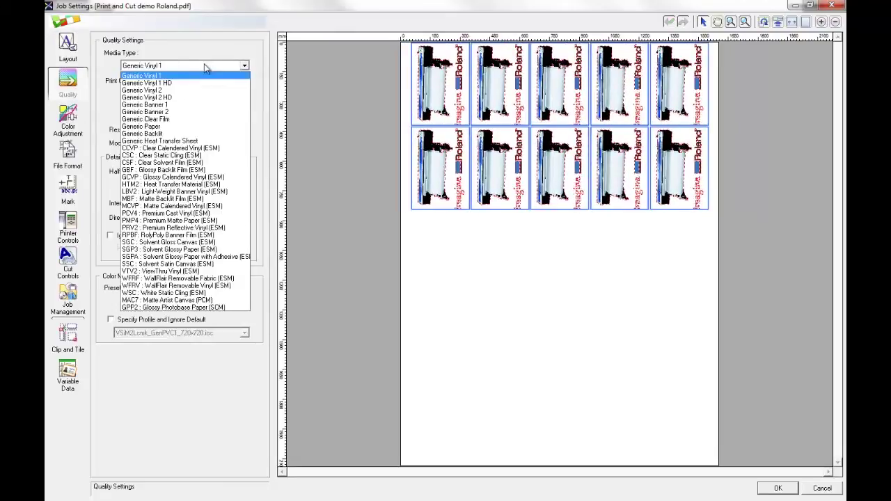
{"action": "left_click", "coordinate": [185, 143]}
{"action": "left_click", "coordinate": [191, 288]}
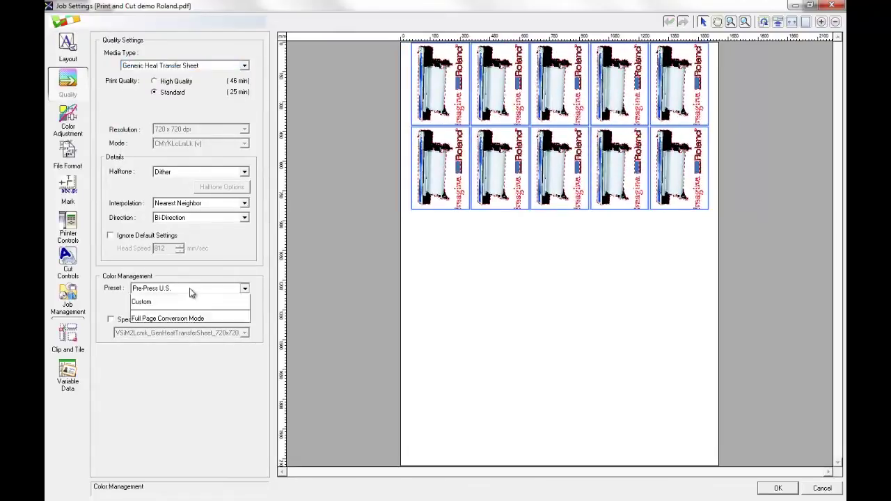
{"action": "left_click", "coordinate": [180, 333]}
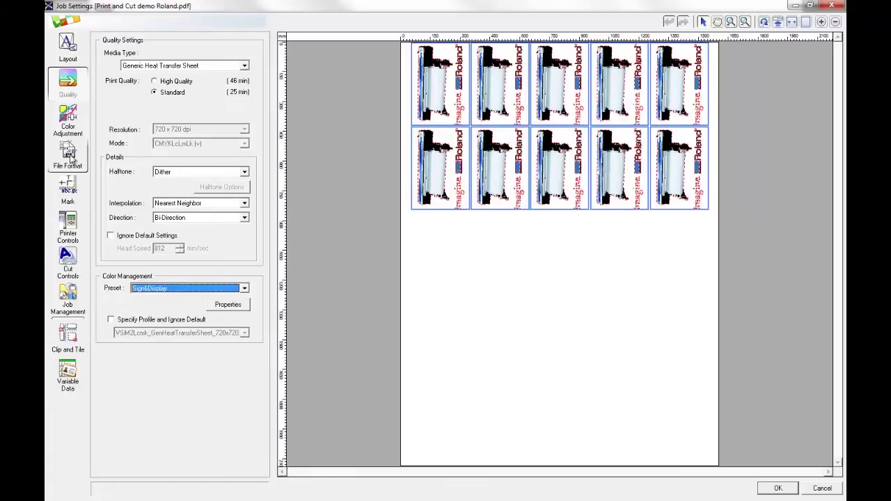
Step: Set Feed Calibration, Other Controls and Heater Controls all to Use Default Media Settings
{"action": "left_click", "coordinate": [68, 226]}
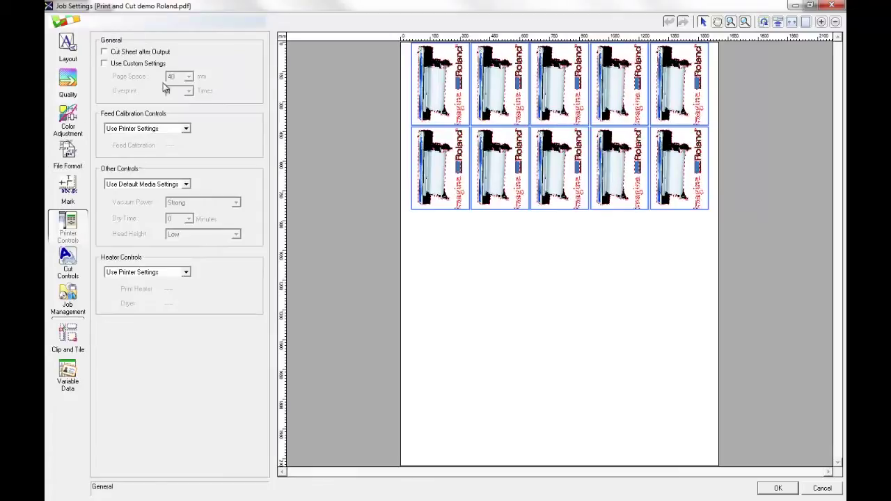
{"action": "left_click", "coordinate": [174, 130]}
{"action": "left_click", "coordinate": [136, 145]}
{"action": "scroll", "coordinate": [168, 131], "scroll_direction": "up", "scroll_amount": 1}
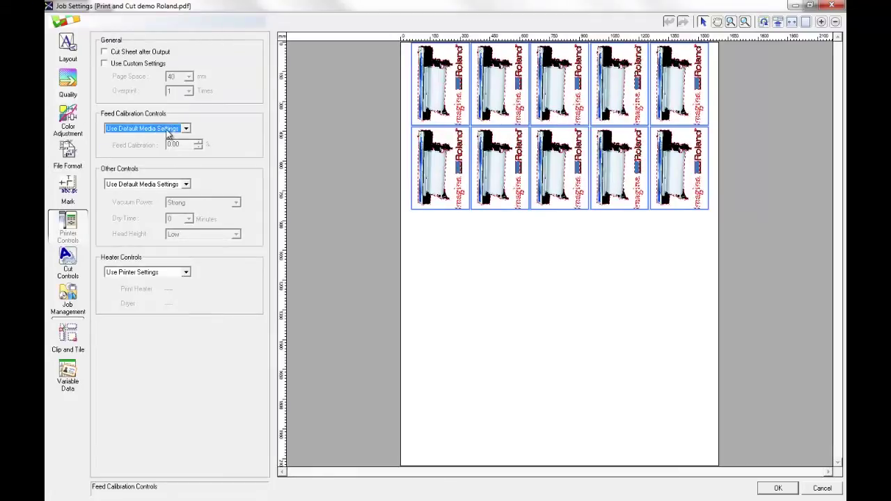
{"action": "left_click", "coordinate": [168, 132]}
{"action": "left_click", "coordinate": [168, 138]}
{"action": "left_click", "coordinate": [162, 185]}
{"action": "left_click", "coordinate": [163, 190]}
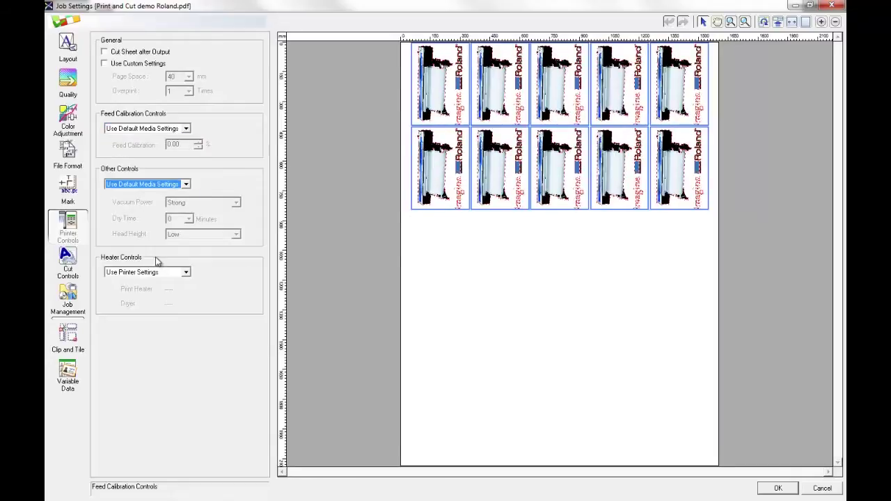
{"action": "left_click", "coordinate": [155, 276]}
{"action": "left_click", "coordinate": [140, 283]}
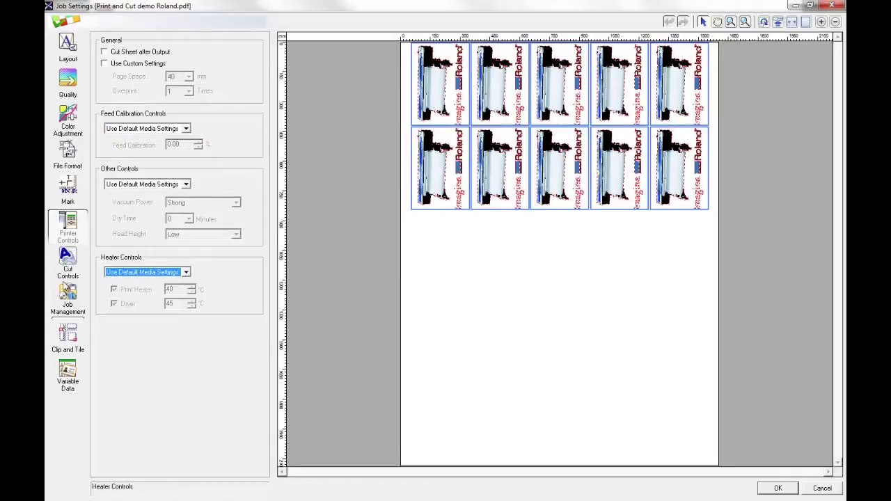
{"action": "left_click", "coordinate": [70, 263]}
Step: Keep the Print & Cut operation mode, enable Cut Image Boundaries, and apply the job settings
{"action": "left_click", "coordinate": [246, 53]}
{"action": "left_click", "coordinate": [246, 53]}
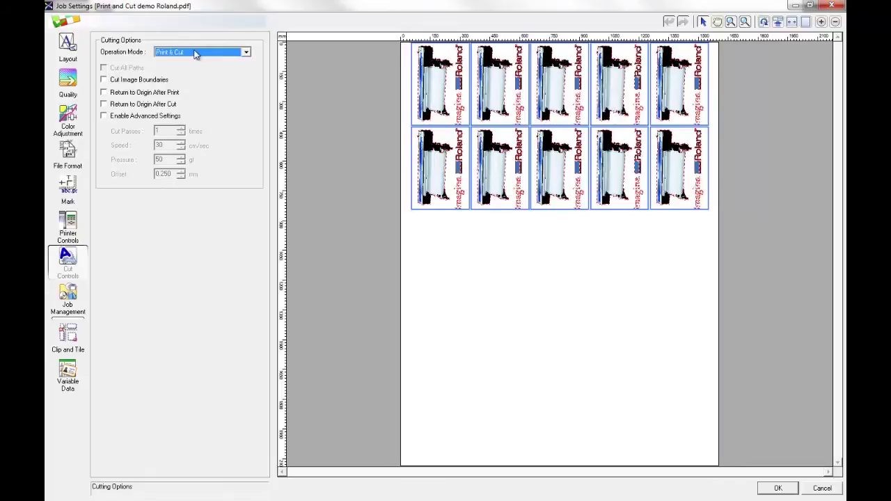
{"action": "left_click", "coordinate": [129, 79]}
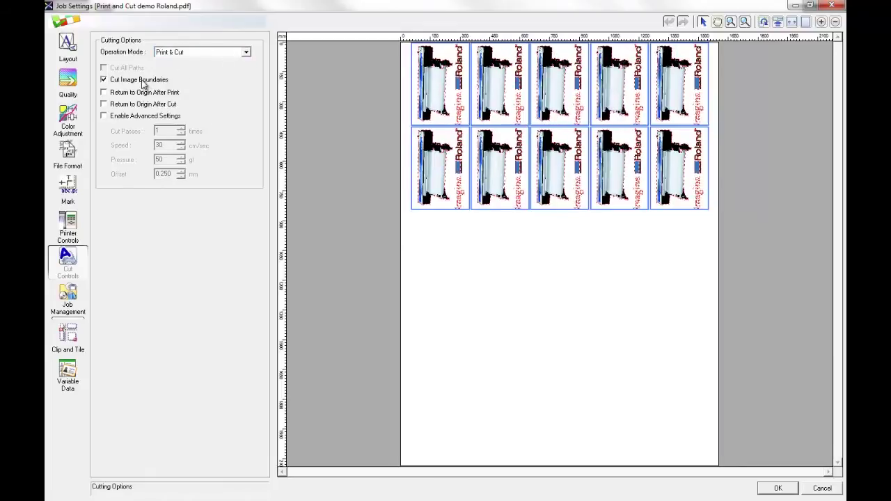
{"action": "left_click", "coordinate": [778, 488]}
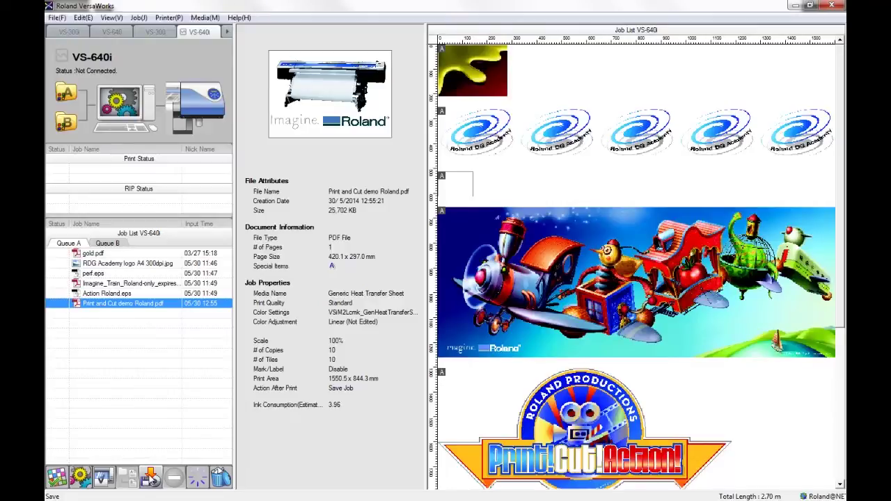
Step: Save the job as the RVW Job File 'Repeat customer 1' in C:\RVW Temp
{"action": "left_click", "coordinate": [150, 477]}
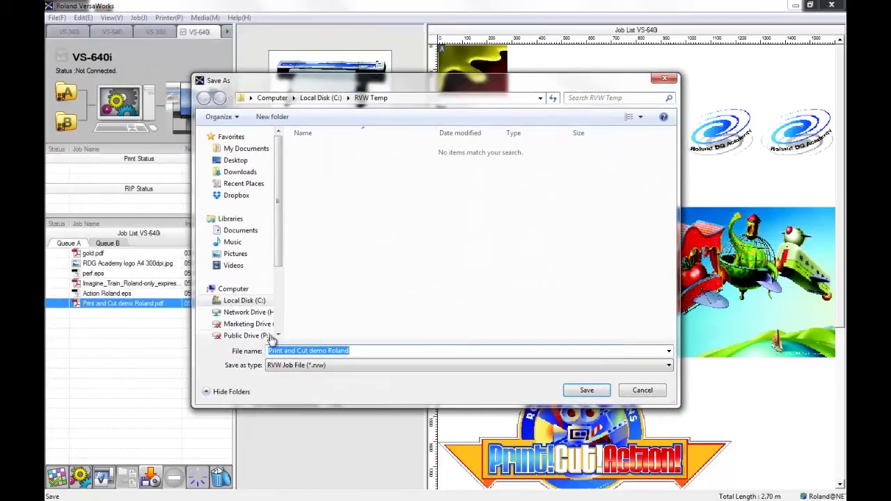
{"action": "left_click", "coordinate": [244, 302]}
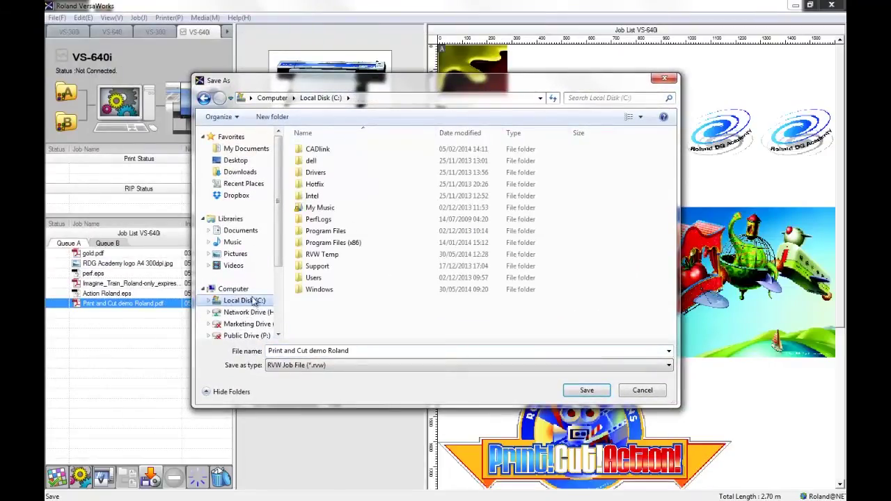
{"action": "double_click", "coordinate": [325, 255]}
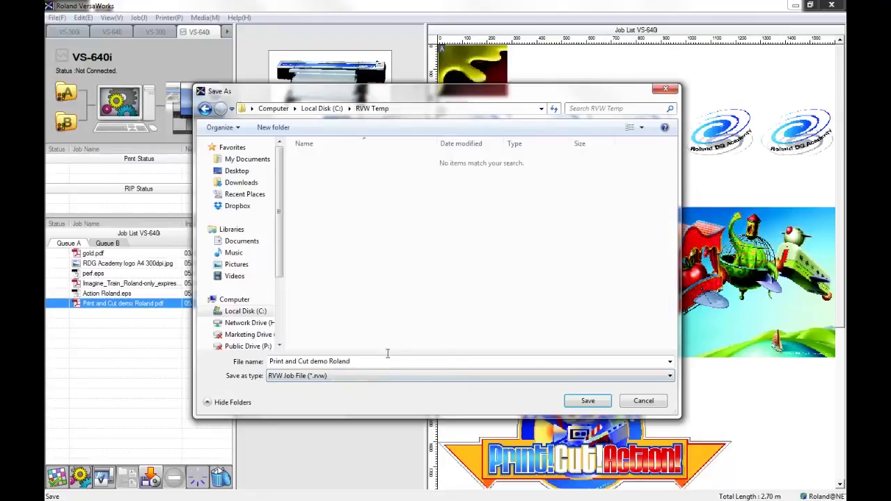
{"action": "left_click", "coordinate": [324, 375]}
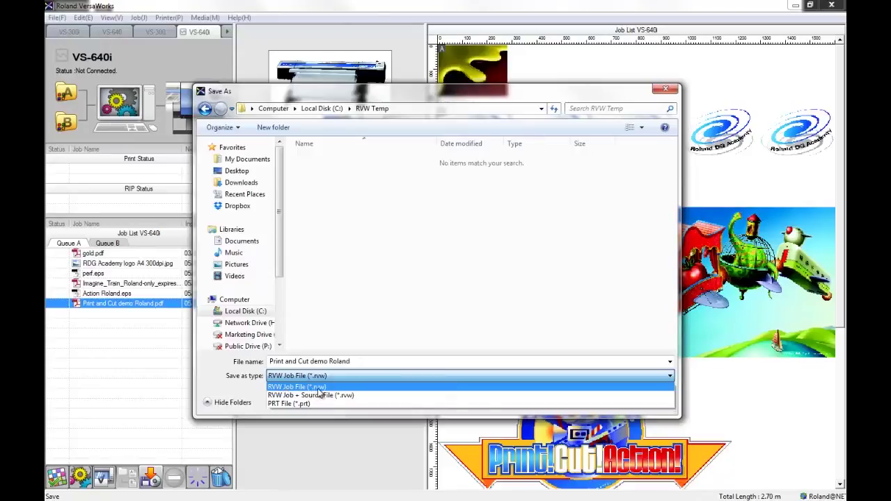
{"action": "left_click", "coordinate": [319, 389]}
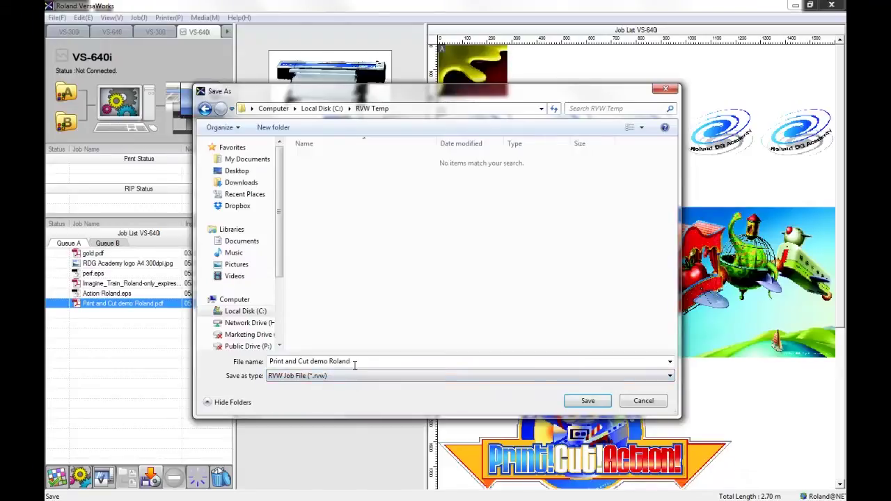
{"action": "left_click_drag", "start_coordinate": [355, 362], "coordinate": [264, 361]}
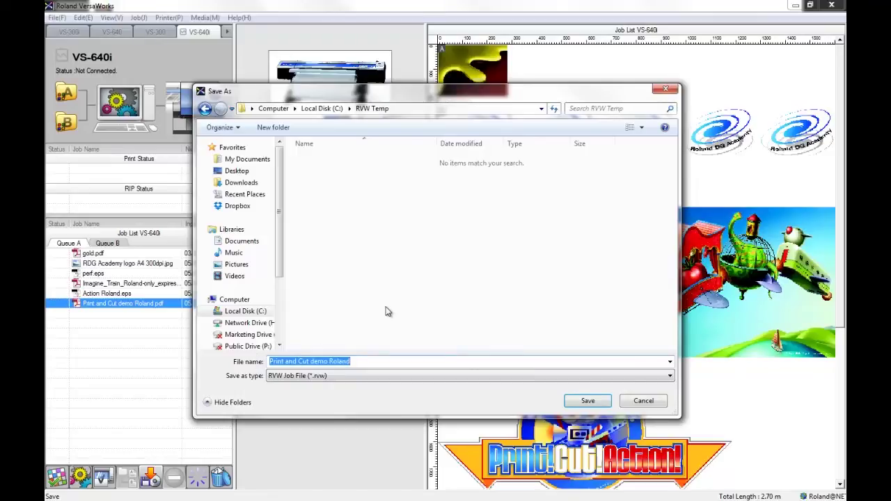
{"action": "type", "text": "Repeat customer 1"}
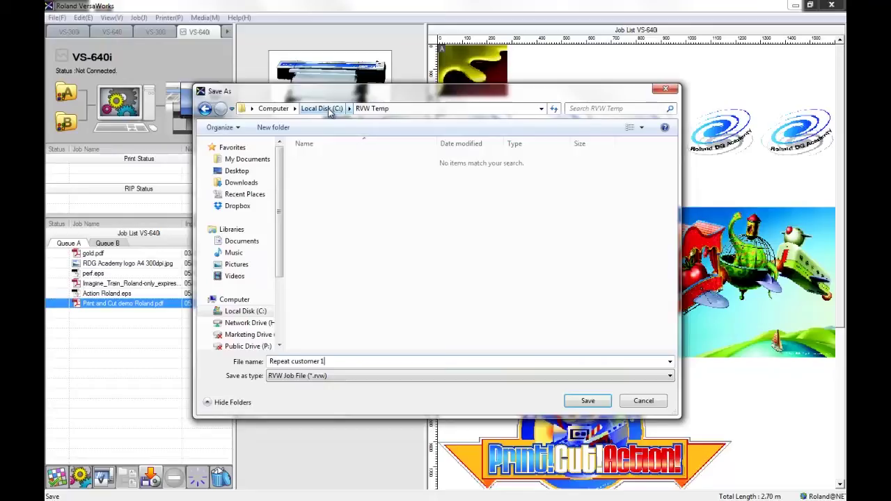
{"action": "left_click", "coordinate": [589, 401]}
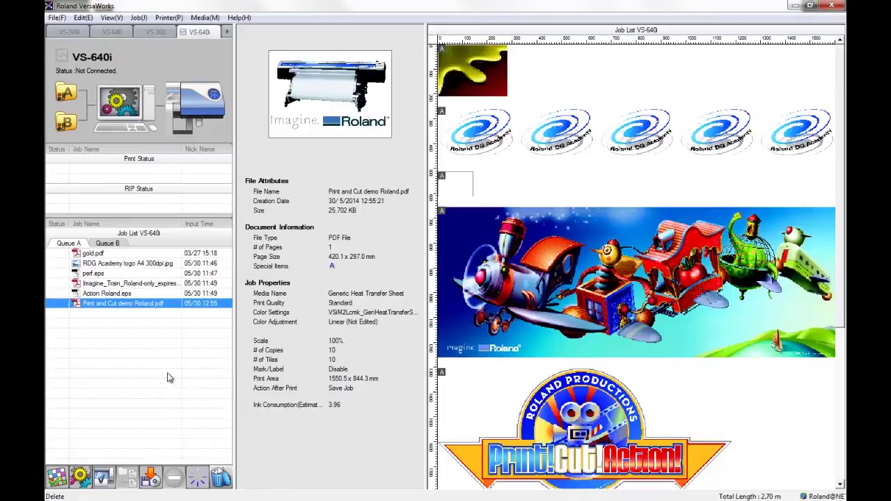
Step: Delete the Print and Cut demo job from Queue A, then check the File menu without choosing anything
{"action": "left_click", "coordinate": [220, 476]}
{"action": "left_click", "coordinate": [430, 280]}
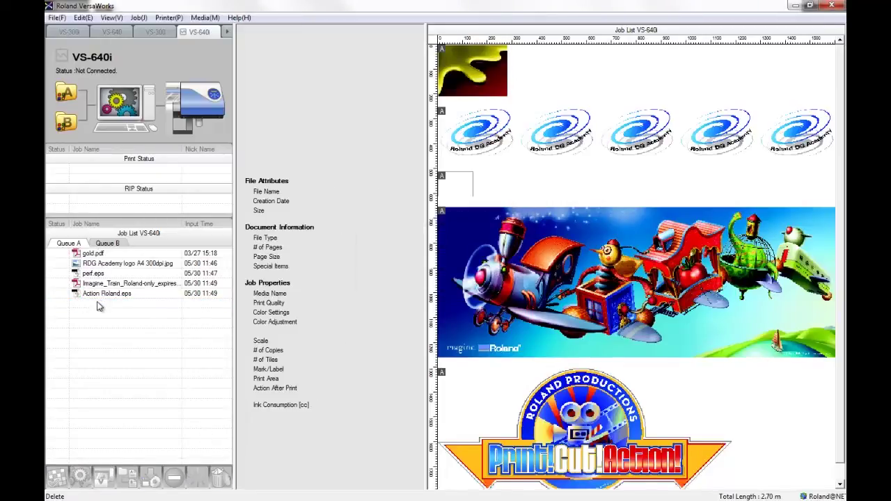
{"action": "left_click", "coordinate": [57, 17]}
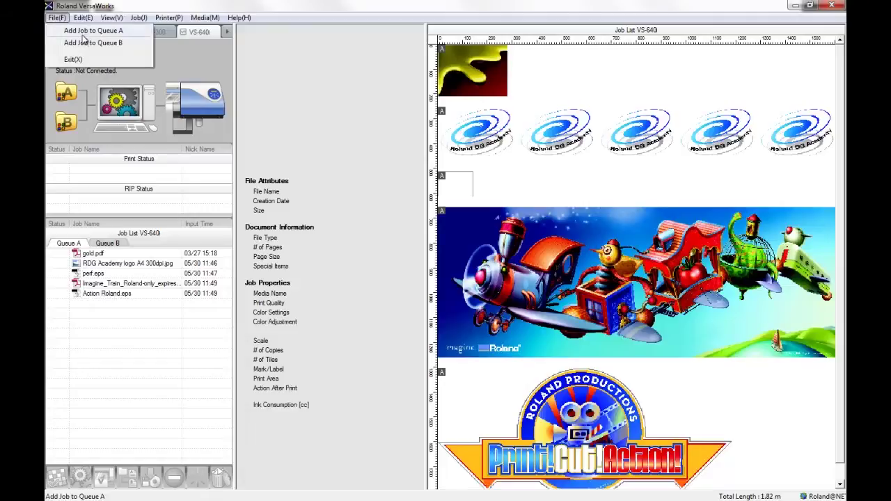
{"action": "left_click", "coordinate": [59, 20]}
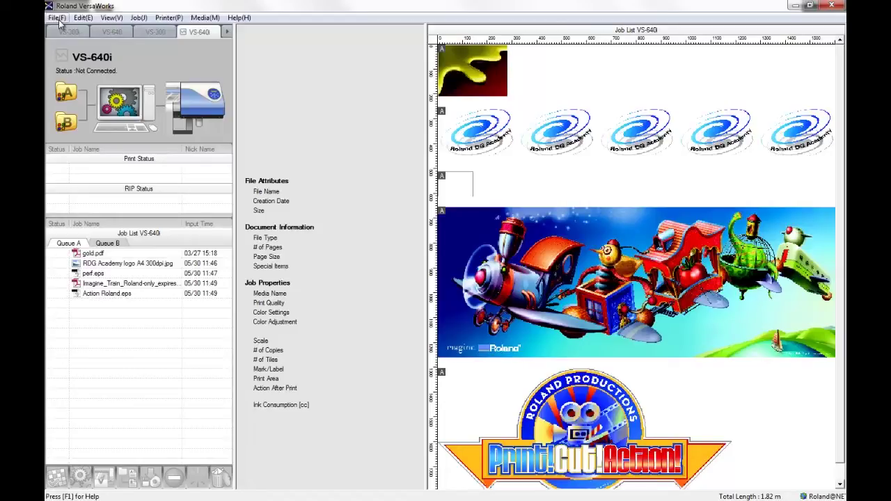
{"action": "left_click", "coordinate": [59, 20]}
{"action": "left_click", "coordinate": [62, 20]}
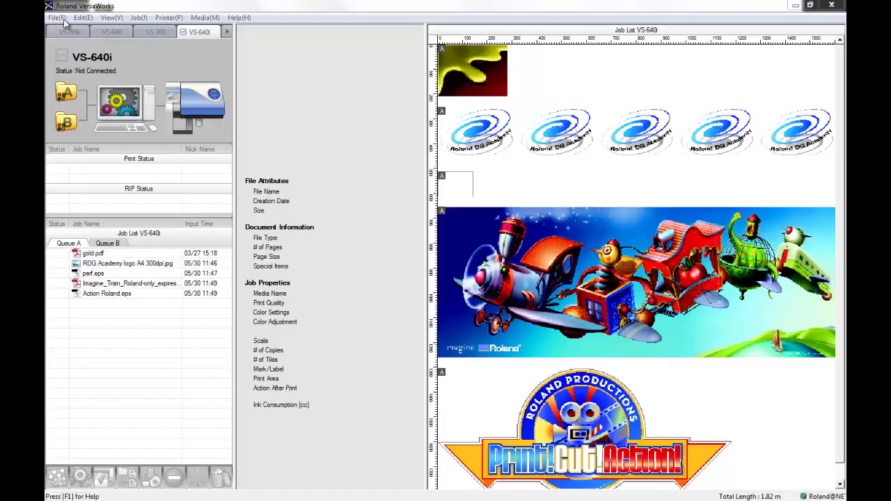
{"action": "left_click", "coordinate": [346, 173]}
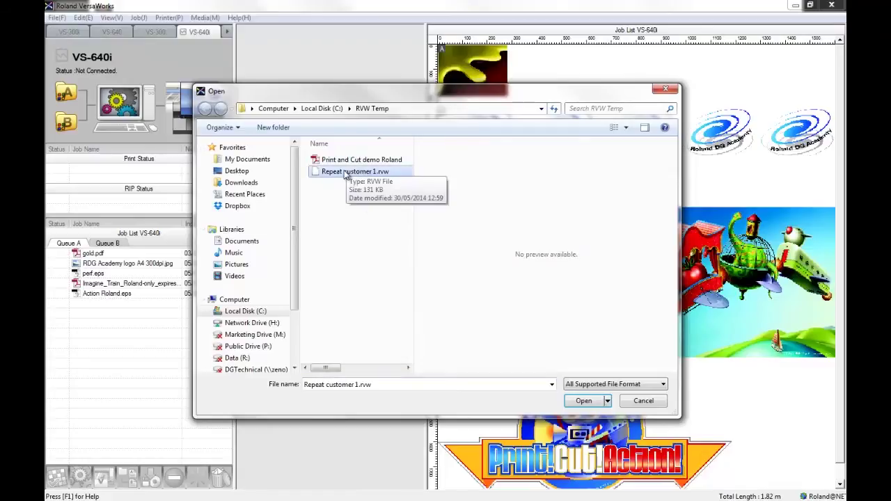
{"action": "right_click", "coordinate": [387, 172]}
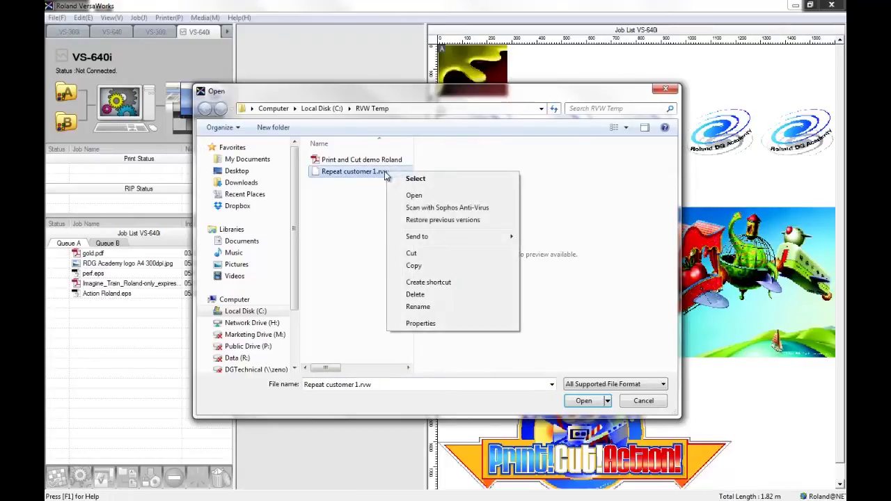
{"action": "left_click", "coordinate": [426, 323]}
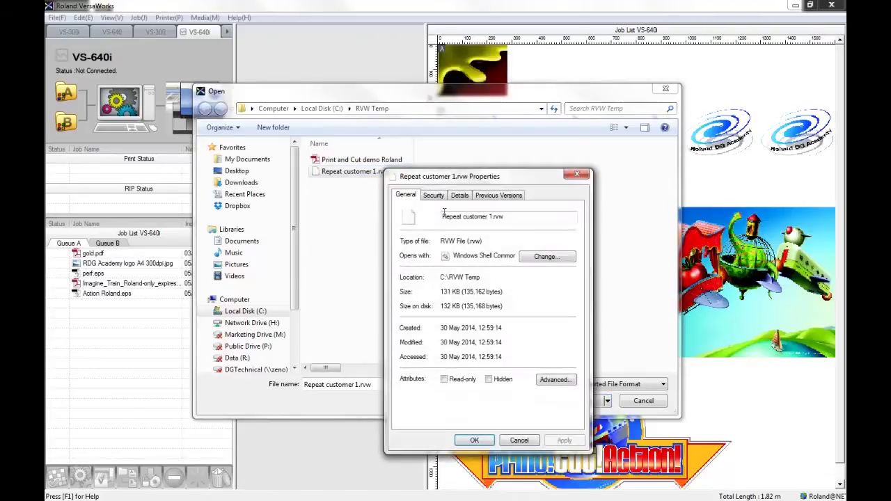
{"action": "left_click_drag", "start_coordinate": [458, 182], "coordinate": [391, 80]}
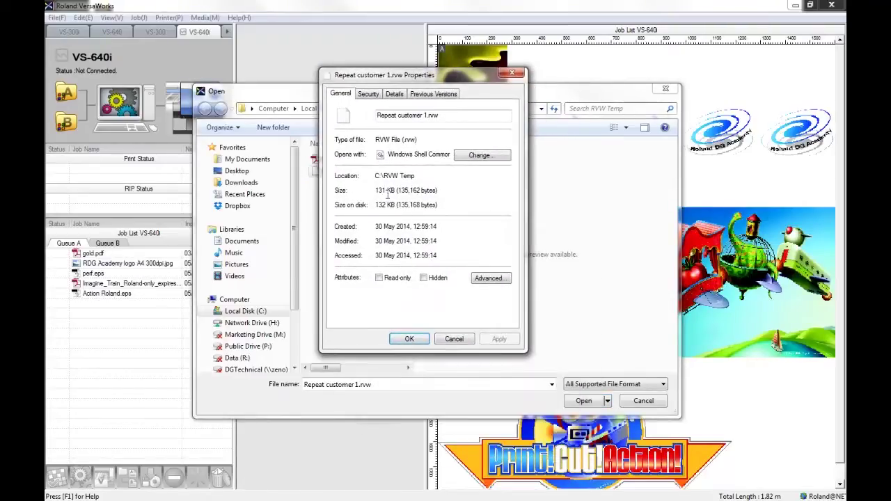
{"action": "left_click_drag", "start_coordinate": [394, 189], "coordinate": [374, 193]}
{"action": "left_click", "coordinate": [411, 339]}
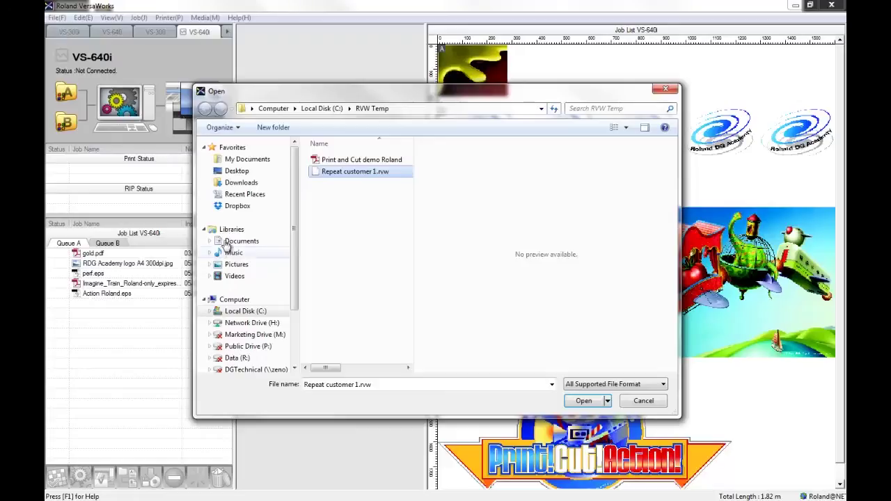
Step: Load Repeat customer 1.rvw and review its print quality settings in Job Settings
{"action": "left_click", "coordinate": [586, 402]}
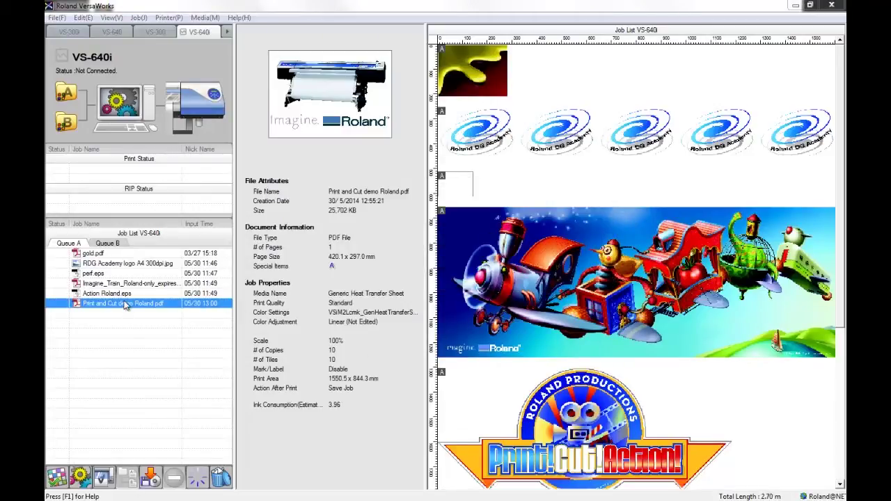
{"action": "left_click", "coordinate": [60, 476]}
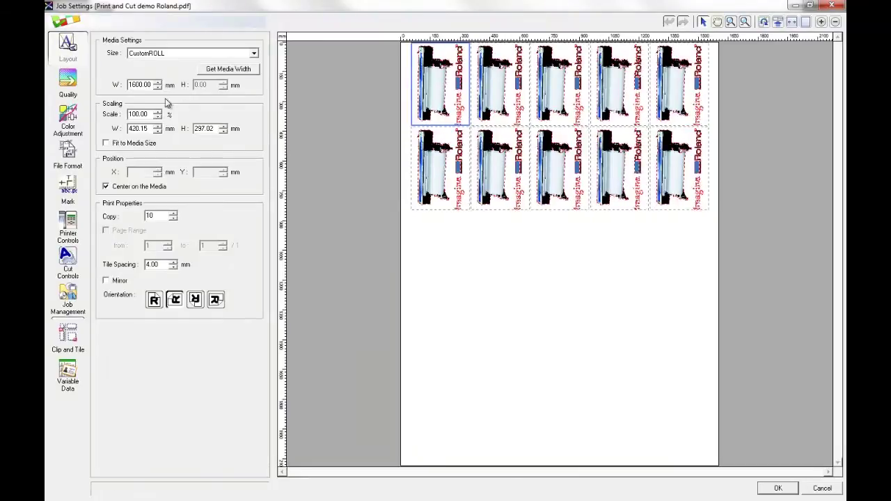
{"action": "left_click", "coordinate": [68, 82]}
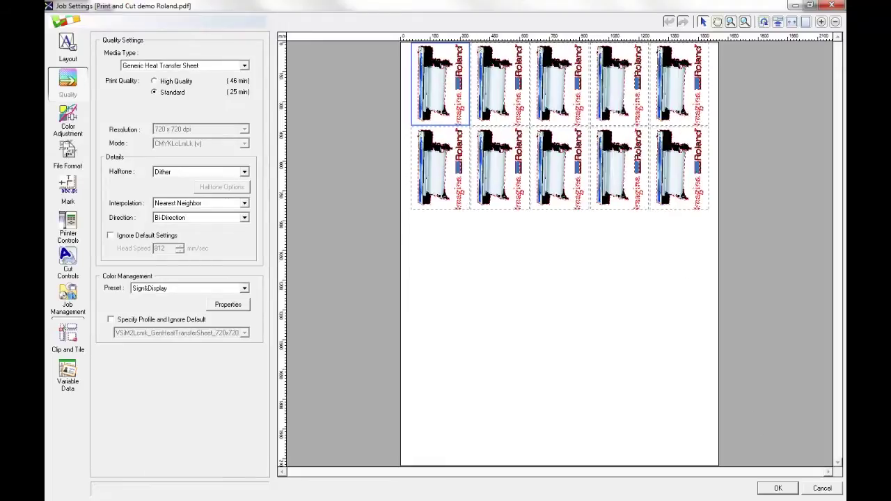
{"action": "left_click", "coordinate": [778, 489]}
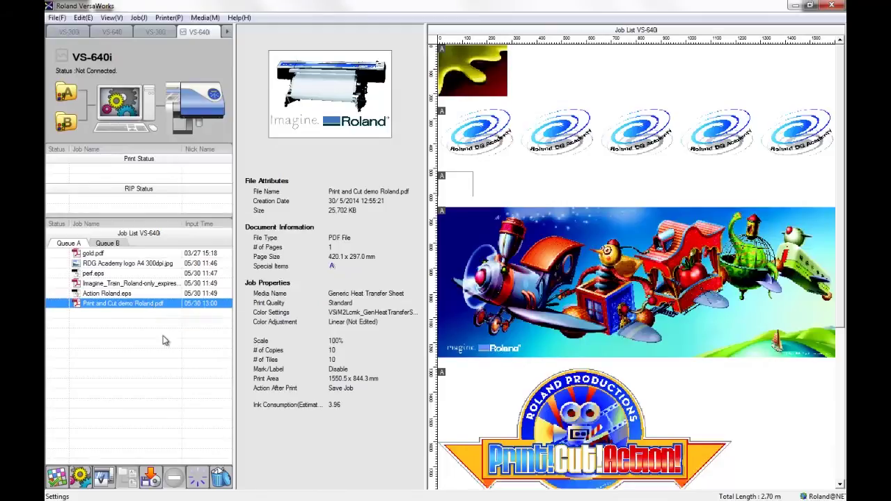
Step: Delete the reloaded Print and Cut demo job and switch to the RVW Temp folder window
{"action": "left_click", "coordinate": [226, 474]}
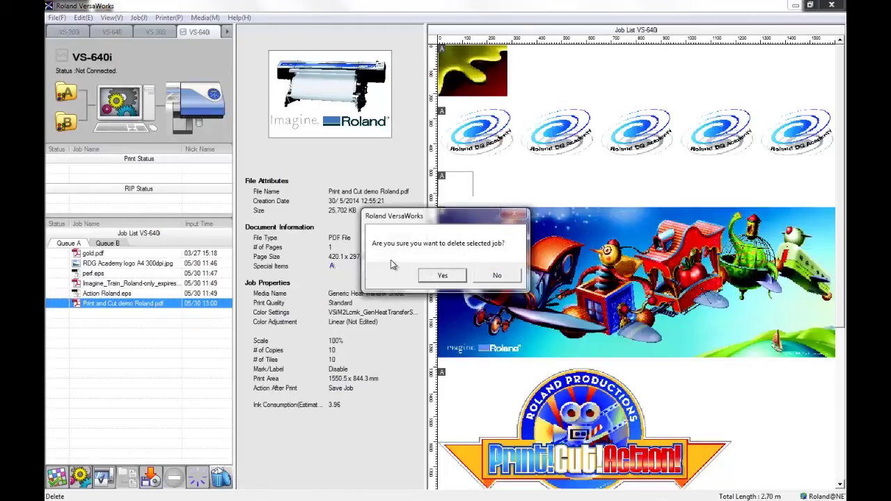
{"action": "left_click", "coordinate": [432, 278]}
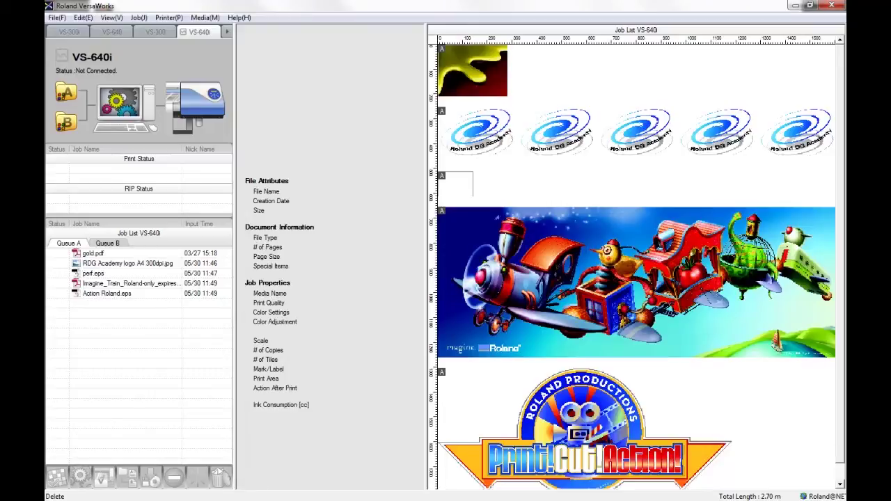
{"action": "key", "text": "alt+Tab"}
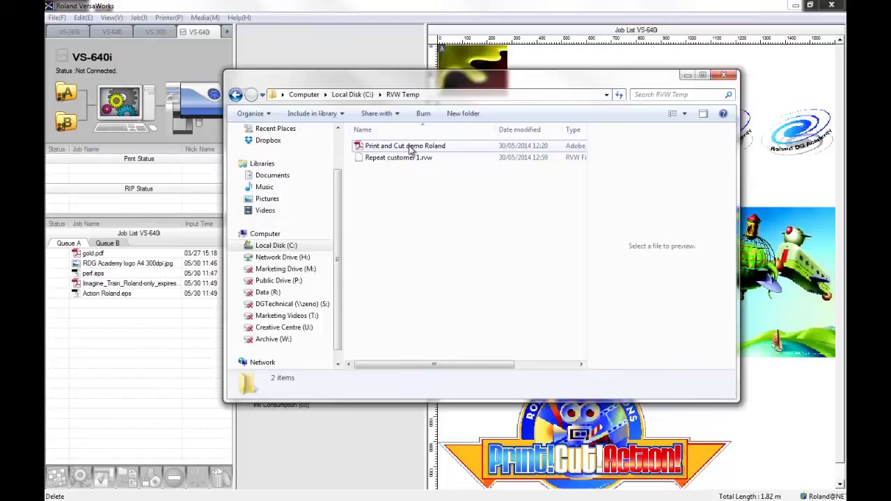
Step: Create a 'Moved file' folder, move the Print and Cut demo Roland PDF into it, then minimize
{"action": "left_click", "coordinate": [460, 114]}
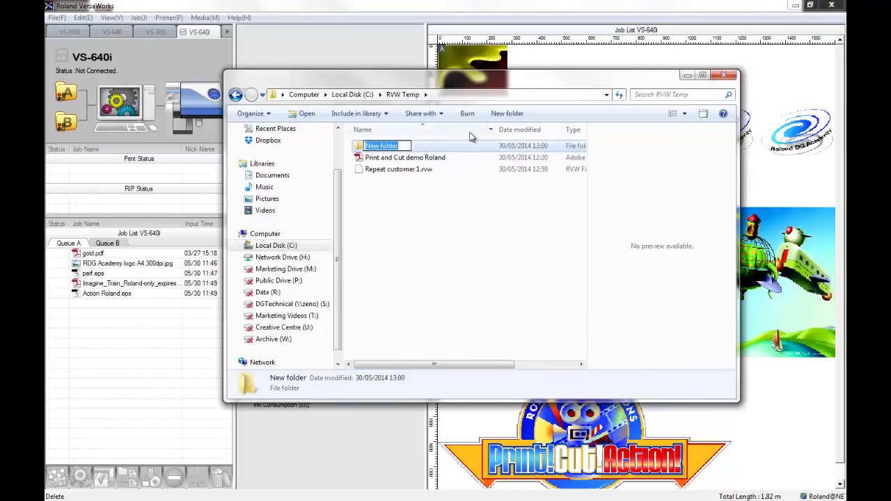
{"action": "type", "text": "Moved file"}
{"action": "key", "text": "Return"}
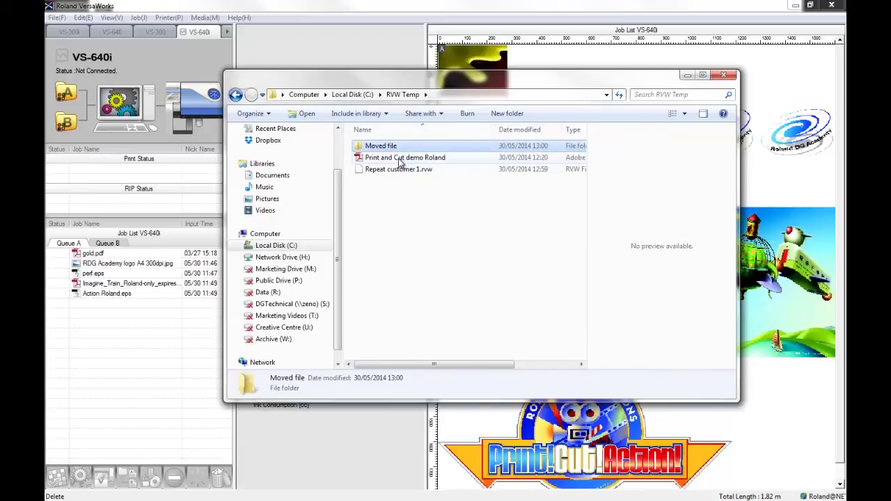
{"action": "left_click_drag", "start_coordinate": [400, 162], "coordinate": [387, 145]}
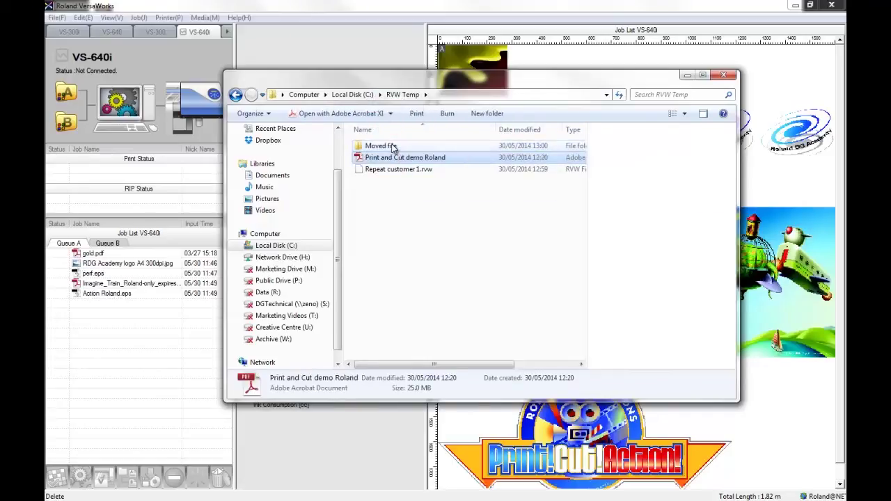
{"action": "left_click", "coordinate": [687, 75]}
Step: Add Repeat customer 1.rvw to Queue A, relinking it to the PDF in the Moved file folder
{"action": "left_click", "coordinate": [55, 17]}
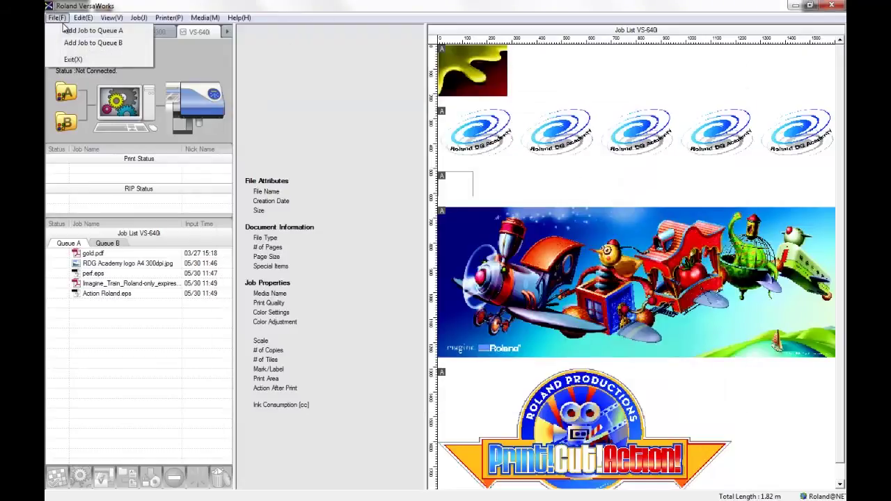
{"action": "left_click", "coordinate": [70, 31]}
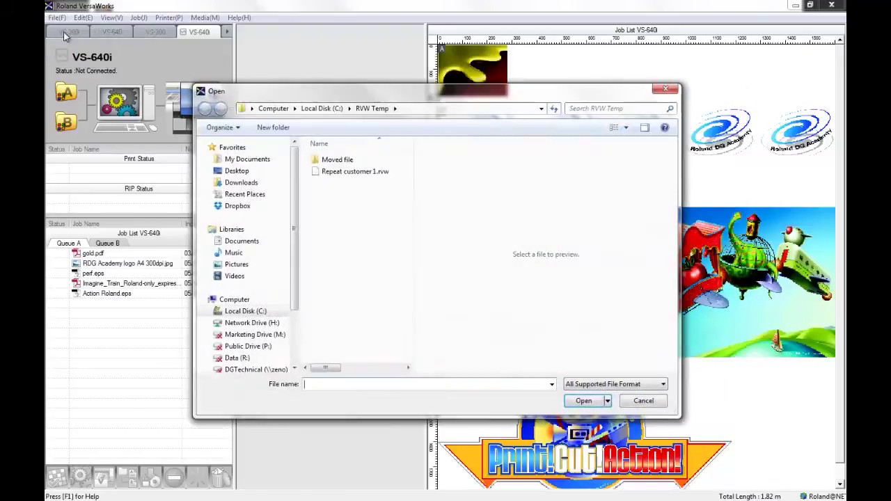
{"action": "double_click", "coordinate": [355, 172]}
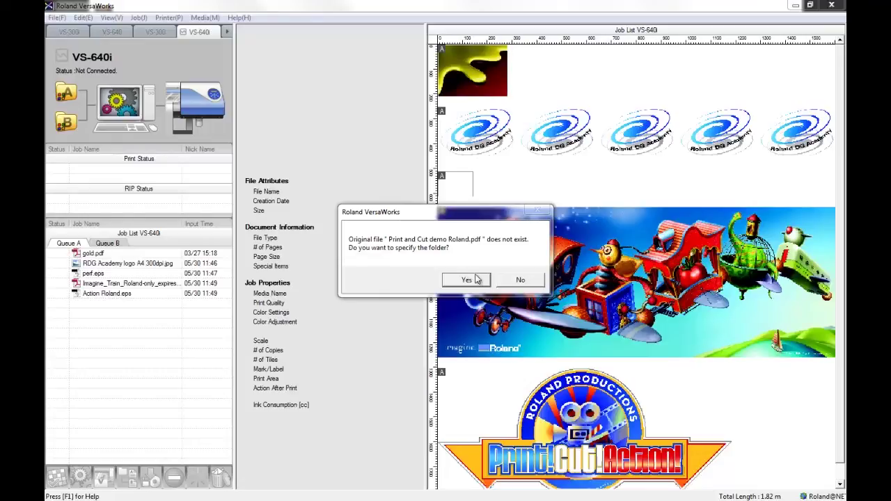
{"action": "left_click", "coordinate": [466, 280]}
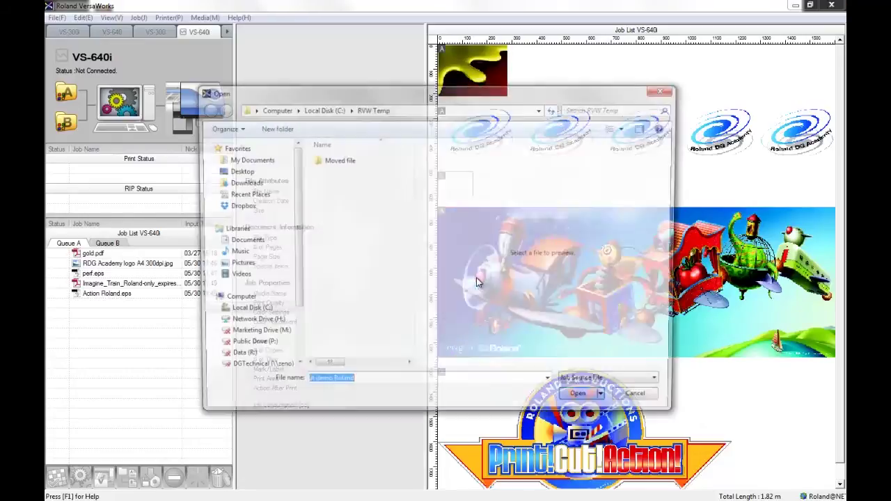
{"action": "left_click", "coordinate": [339, 162]}
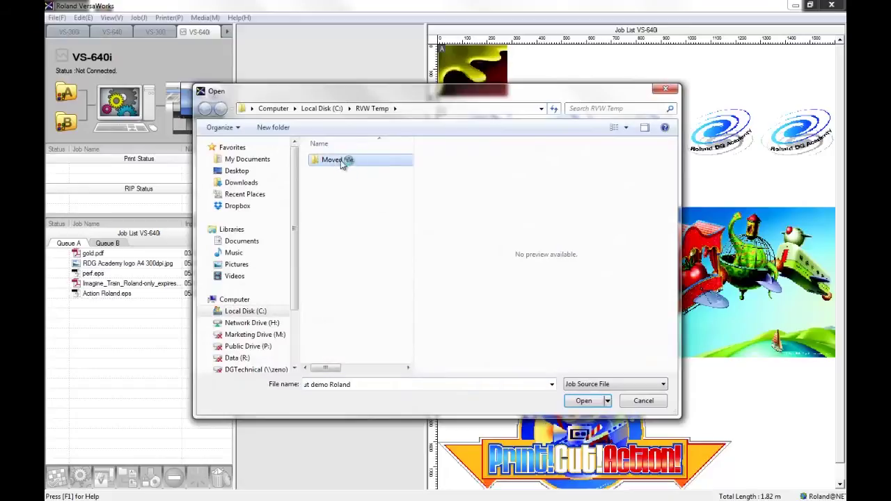
{"action": "double_click", "coordinate": [339, 162]}
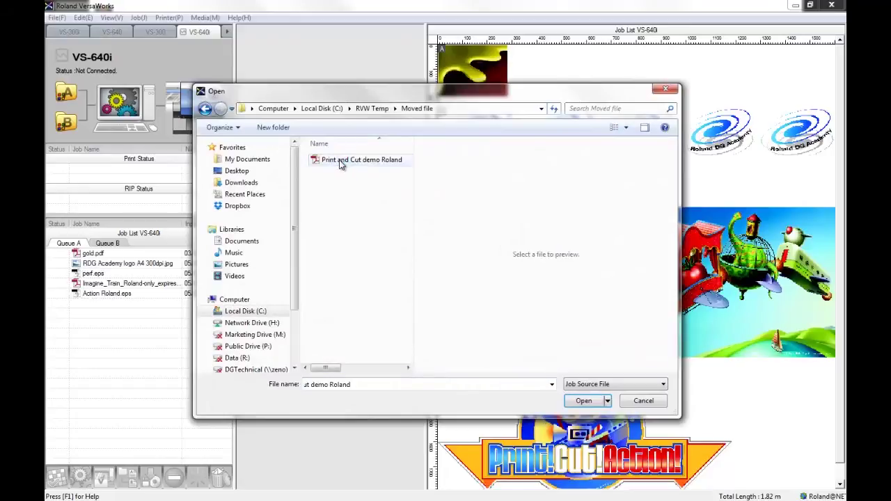
{"action": "left_click", "coordinate": [593, 404]}
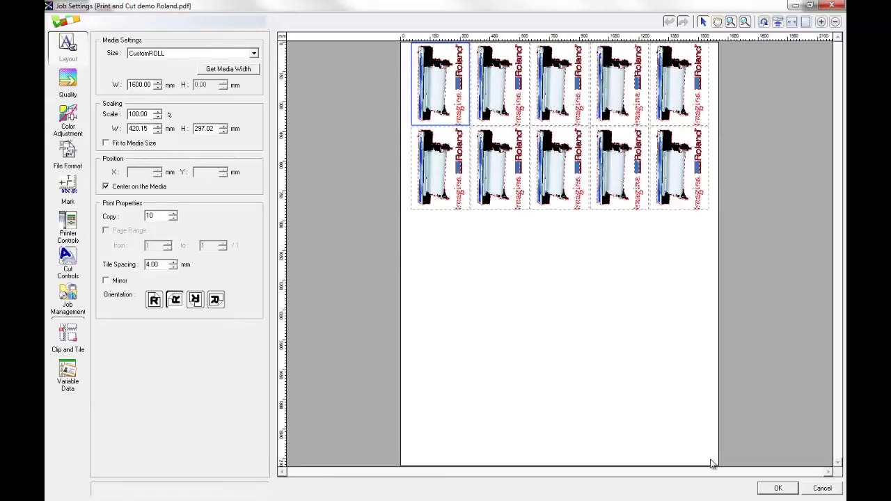
Step: Close Job Settings and save as RVW Job + Source File 'repeat customer plus artwork' in RVW Temp
{"action": "left_click", "coordinate": [777, 488]}
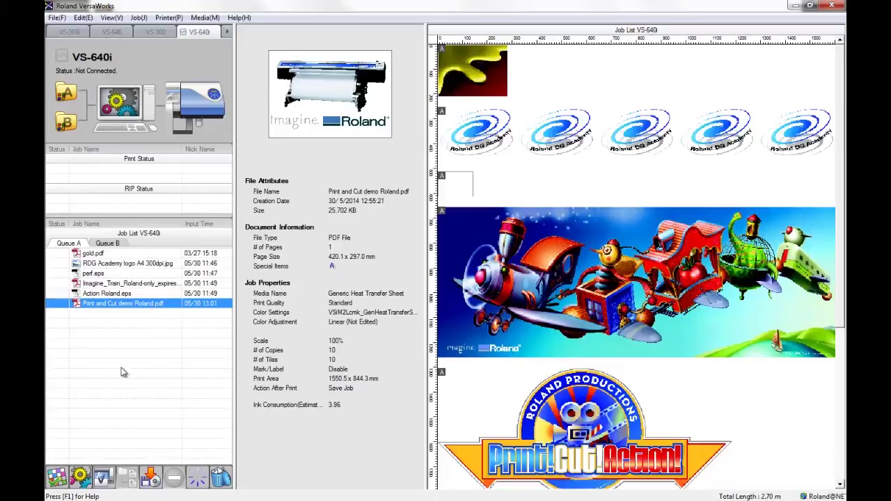
{"action": "left_click", "coordinate": [150, 478]}
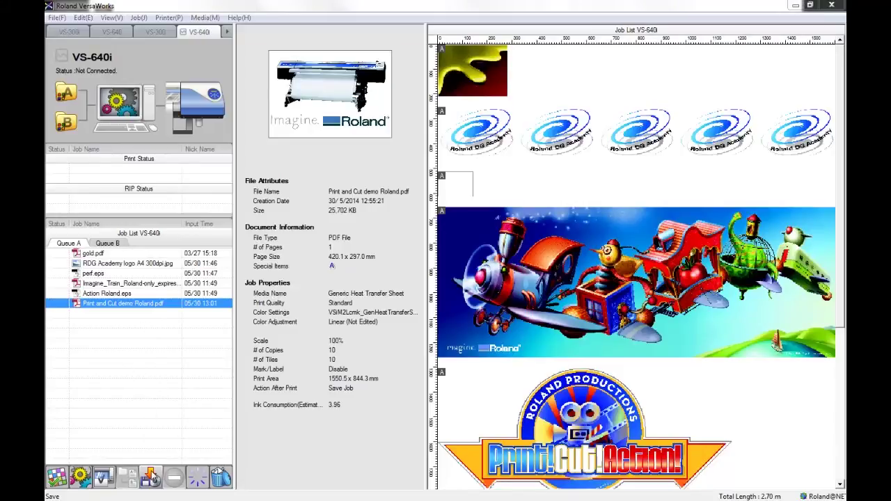
{"action": "left_click", "coordinate": [286, 377]}
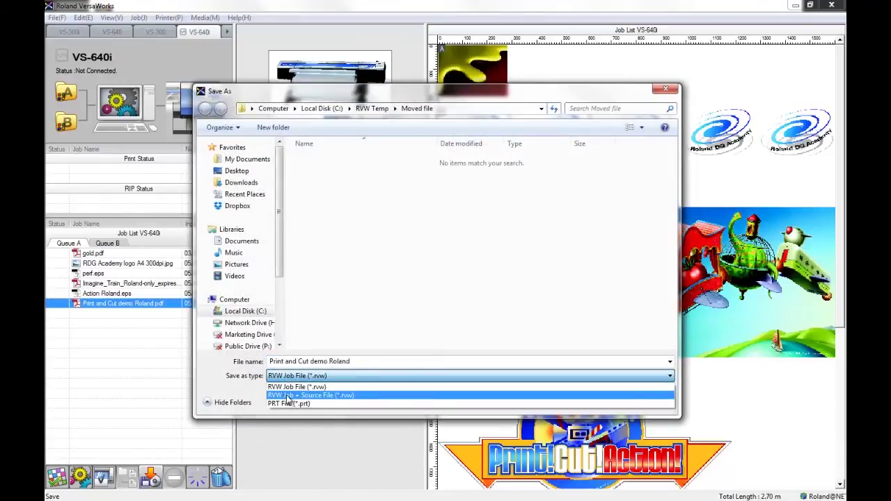
{"action": "left_click", "coordinate": [323, 396]}
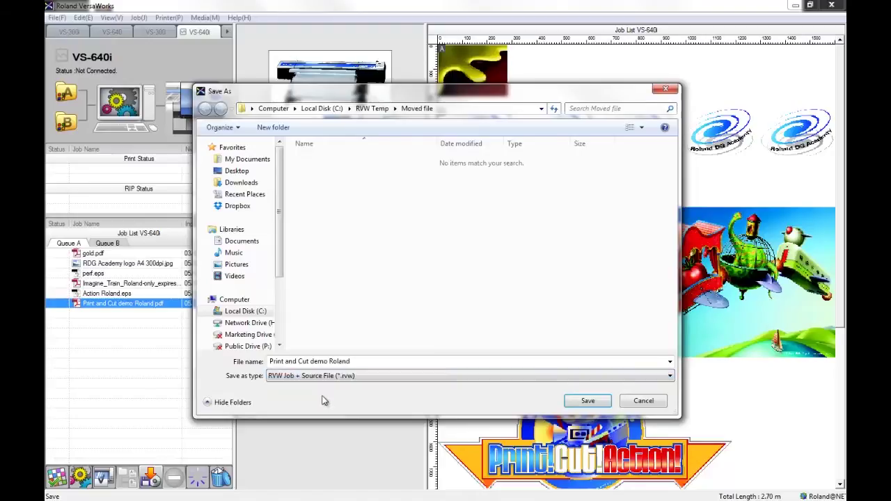
{"action": "left_click", "coordinate": [373, 376]}
{"action": "left_click", "coordinate": [355, 376]}
{"action": "left_click_drag", "start_coordinate": [354, 361], "coordinate": [223, 356]}
{"action": "type", "text": "r"}
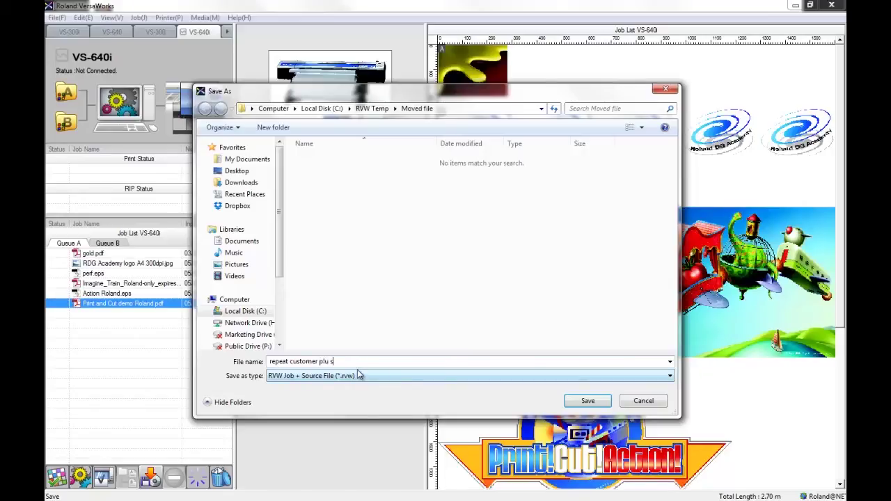
{"action": "type", "text": "epeat customer plus artwork"}
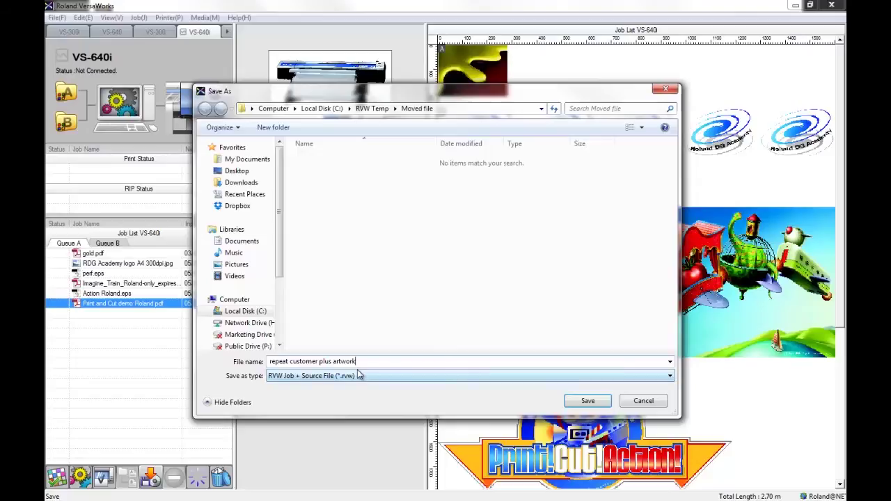
{"action": "left_click", "coordinate": [376, 110]}
{"action": "left_click", "coordinate": [588, 401]}
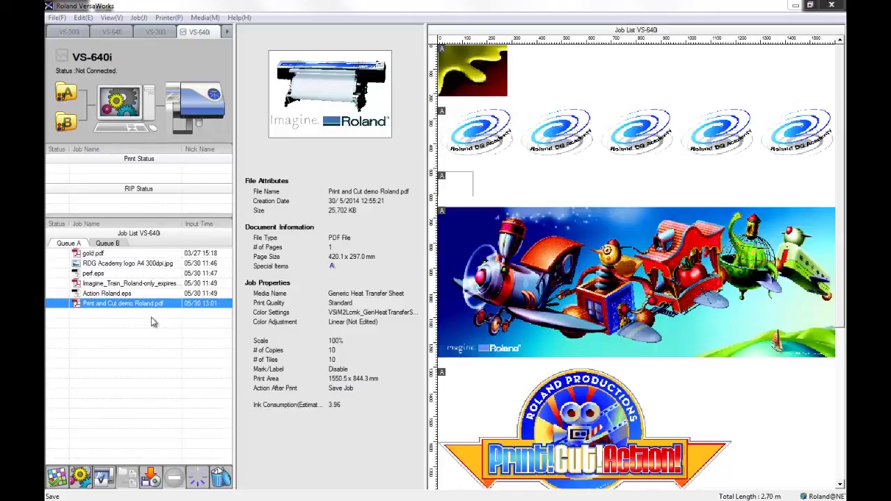
Step: Pick repeat customer plus artwork.rvw to add as a job to Queue A
{"action": "left_click", "coordinate": [60, 18]}
{"action": "left_click", "coordinate": [77, 33]}
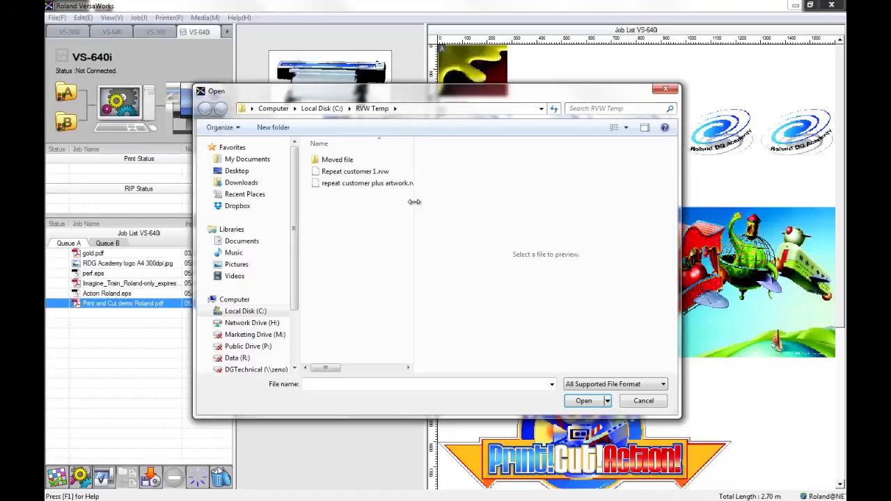
{"action": "left_click", "coordinate": [418, 184]}
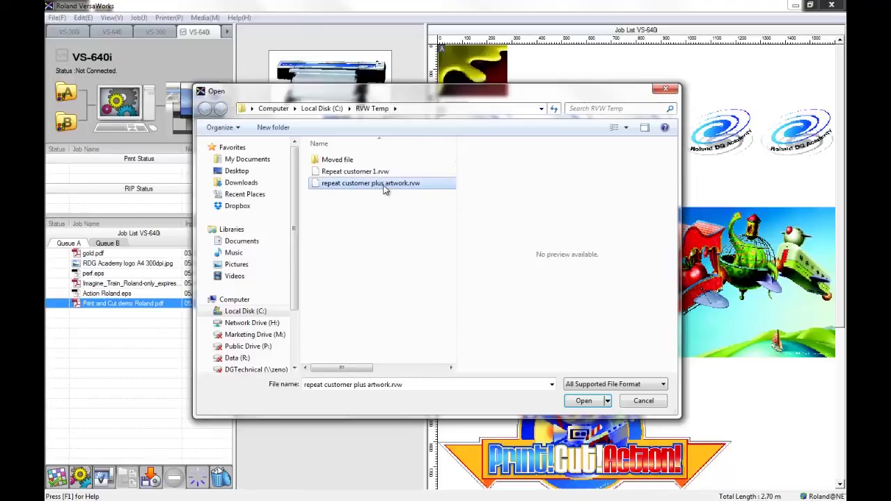
Step: Confirm the file's 25.1 MB size in Properties, then load it into Queue A
{"action": "right_click", "coordinate": [385, 188]}
{"action": "left_click", "coordinate": [461, 334]}
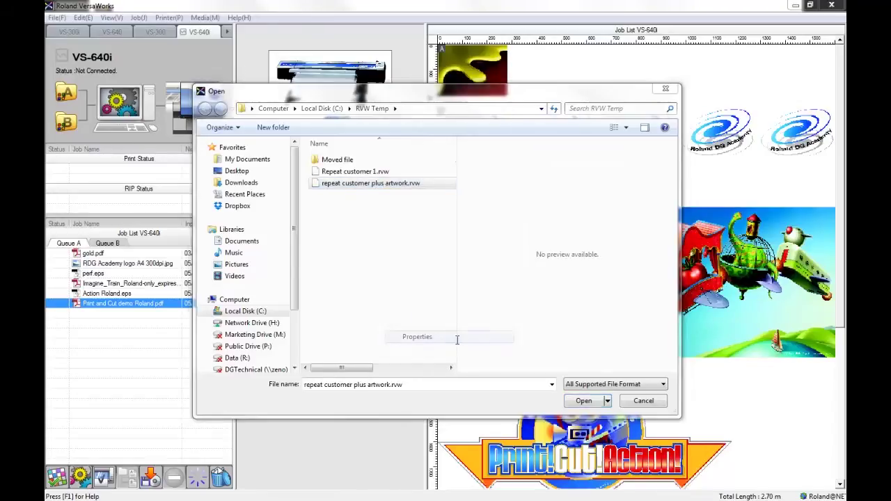
{"action": "left_click_drag", "start_coordinate": [458, 305], "coordinate": [440, 311]}
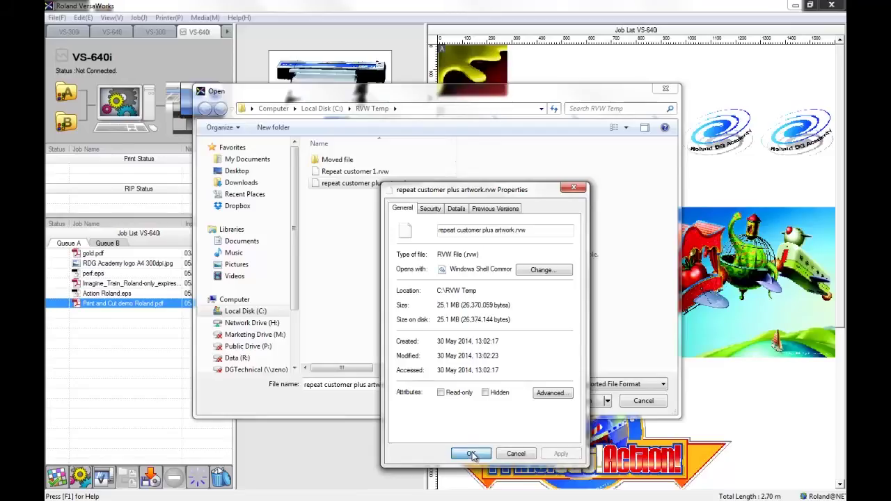
{"action": "left_click", "coordinate": [471, 454]}
{"action": "left_click", "coordinate": [584, 402]}
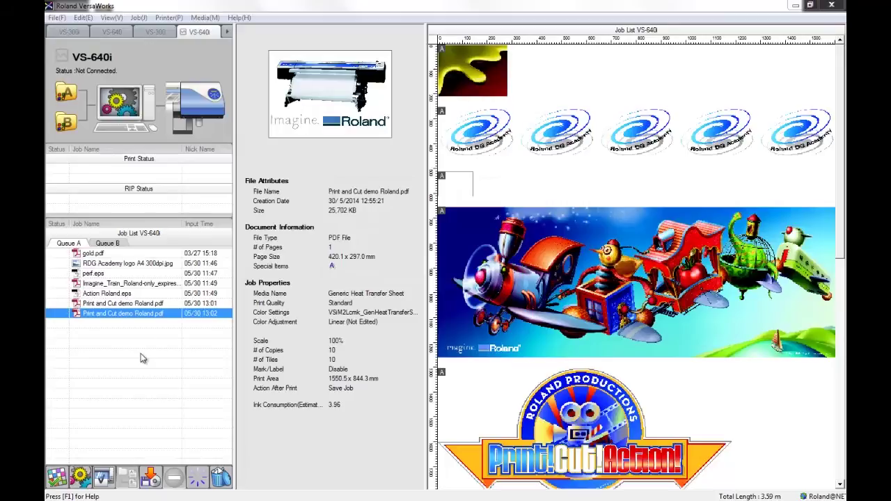
{"action": "double_click", "coordinate": [123, 313]}
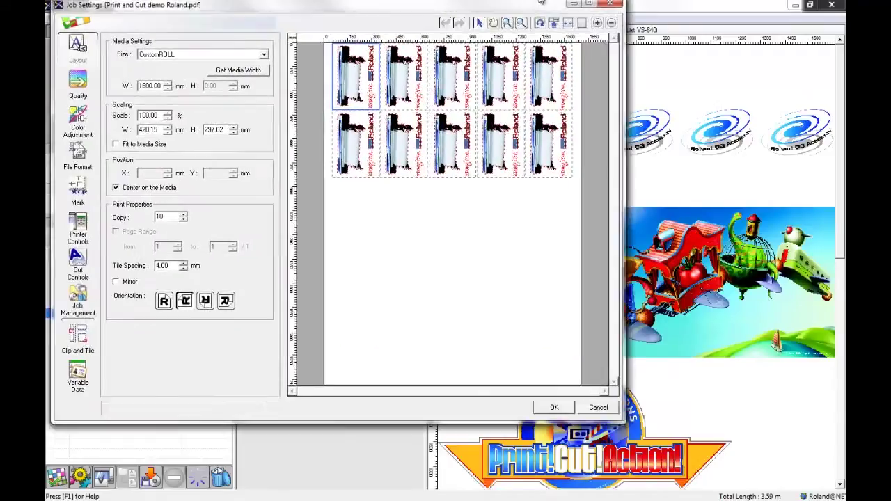
{"action": "double_click", "coordinate": [542, 3]}
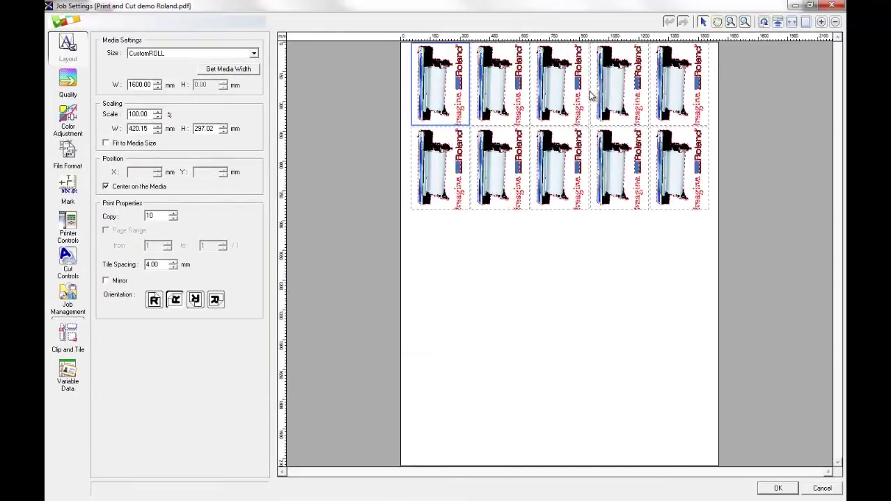
{"action": "left_click", "coordinate": [774, 489]}
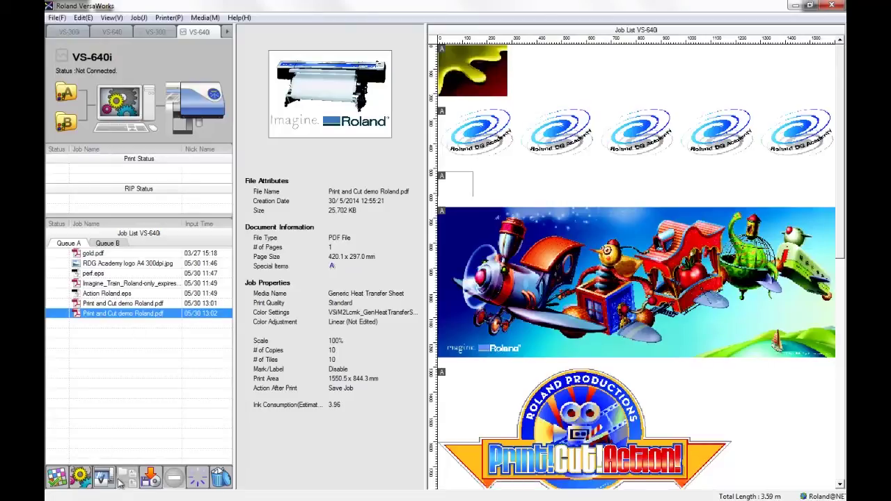
Step: Save the job as a PRT File (*.prt) named 'print ready version' in RVW Temp
{"action": "left_click", "coordinate": [154, 478]}
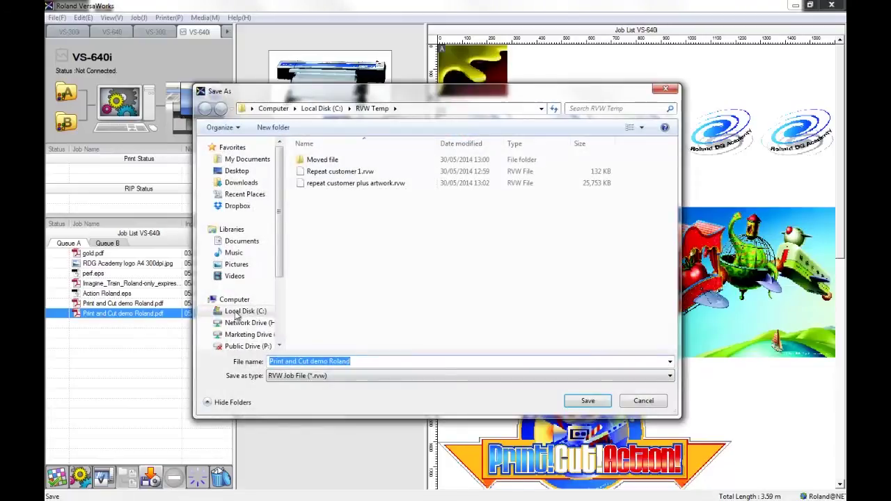
{"action": "left_click", "coordinate": [362, 374]}
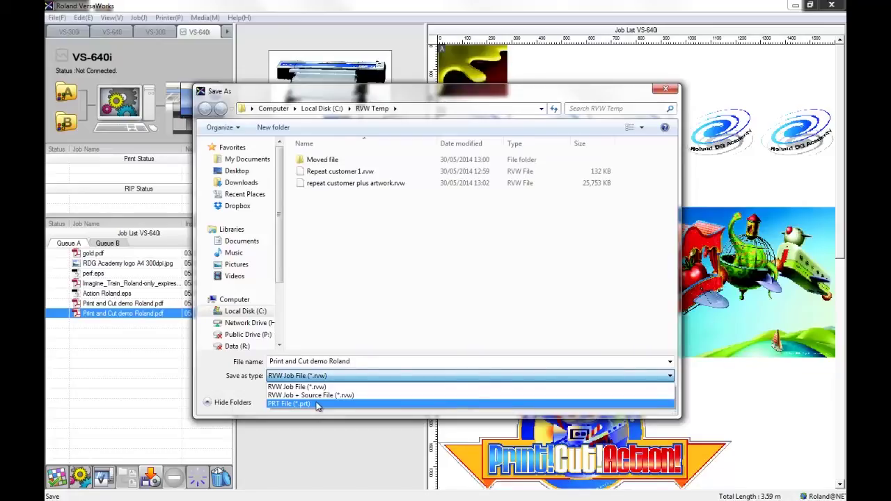
{"action": "left_click", "coordinate": [316, 404]}
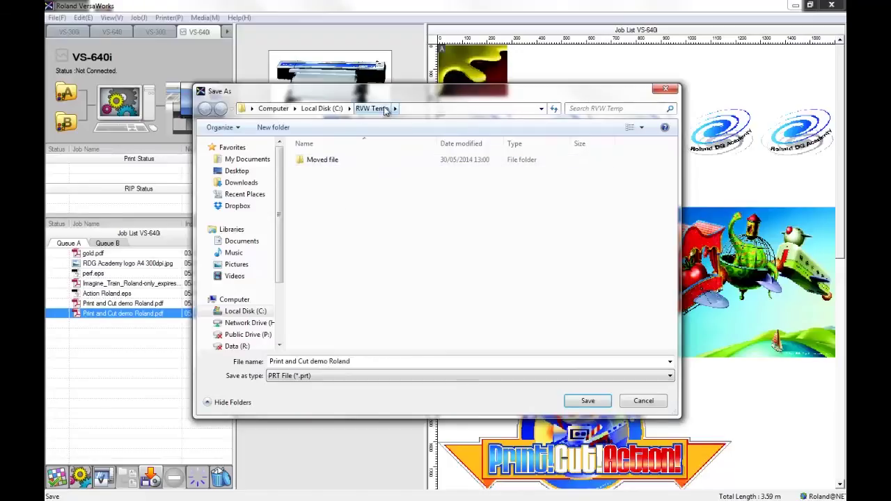
{"action": "double_click", "coordinate": [367, 362]}
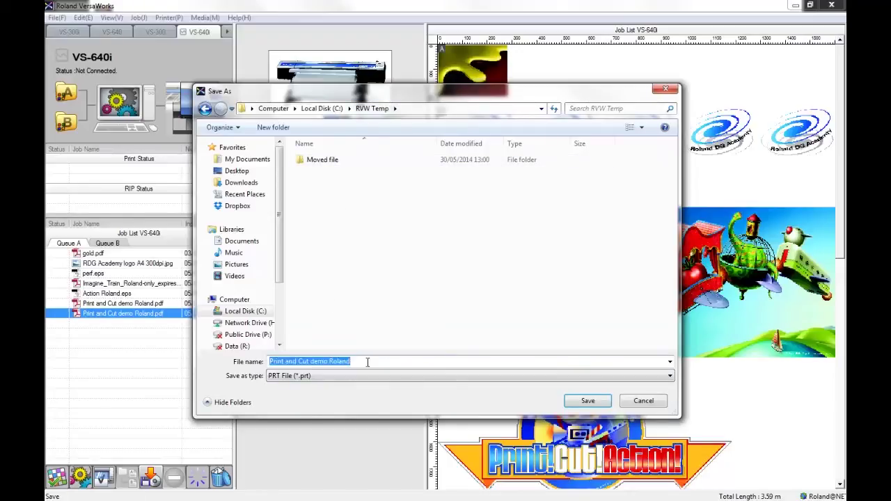
{"action": "type", "text": "print ready version"}
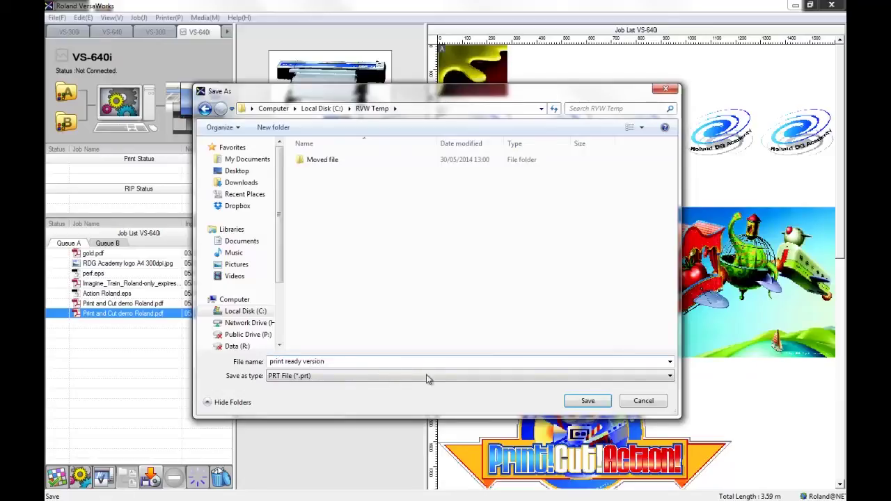
{"action": "left_click", "coordinate": [575, 402]}
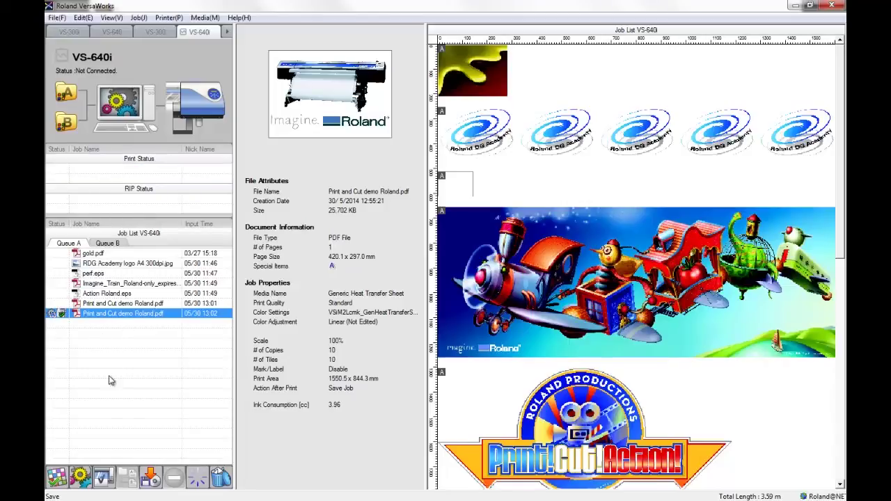
Step: Choose Send Native File from the Printer menu
{"action": "left_click", "coordinate": [56, 18]}
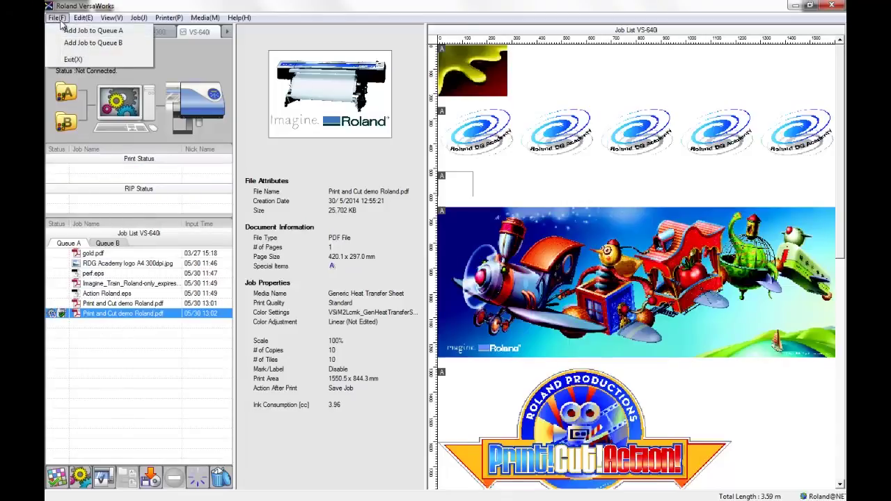
{"action": "left_click", "coordinate": [60, 21]}
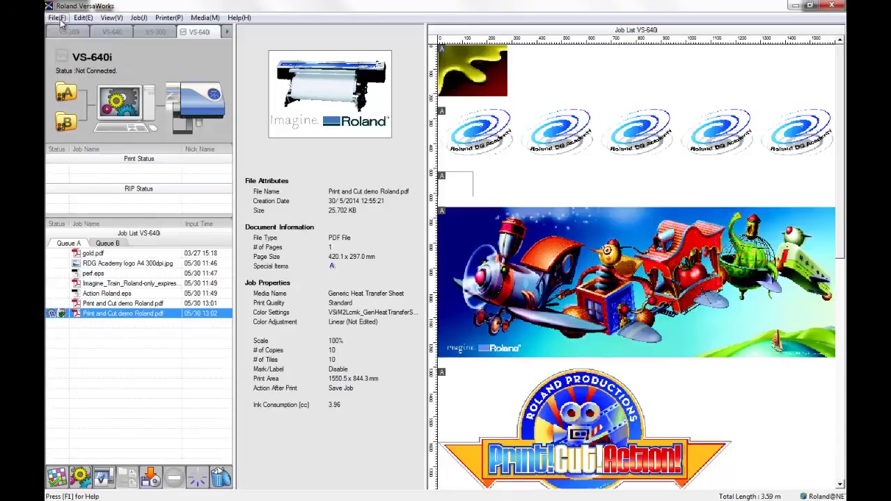
{"action": "left_click", "coordinate": [169, 18]}
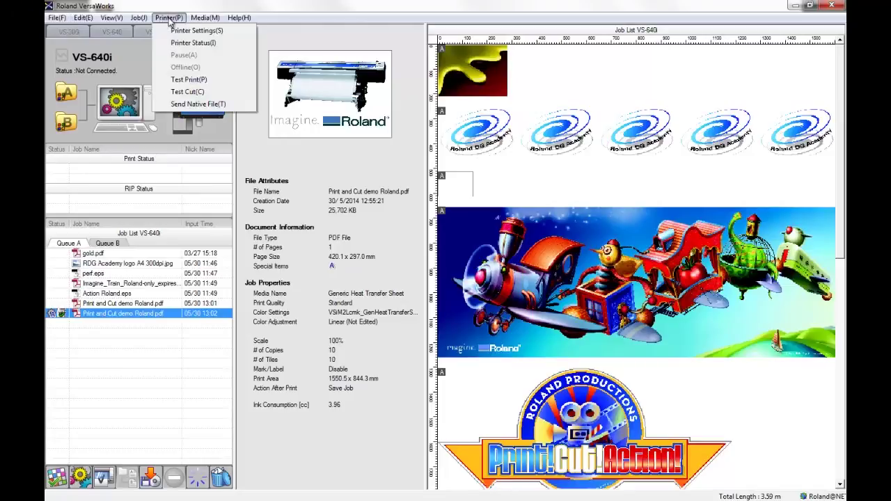
{"action": "left_click", "coordinate": [194, 106]}
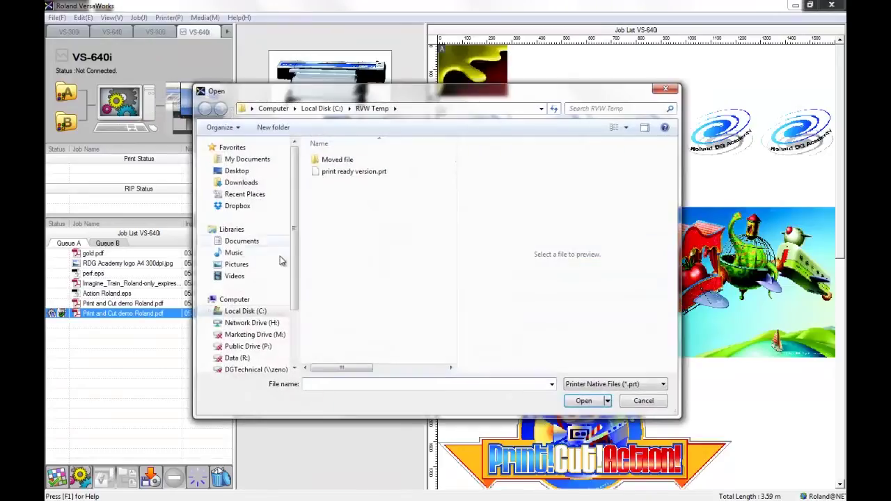
Step: Select print ready version.prt and check its 490 MB size in Properties
{"action": "left_click", "coordinate": [344, 172]}
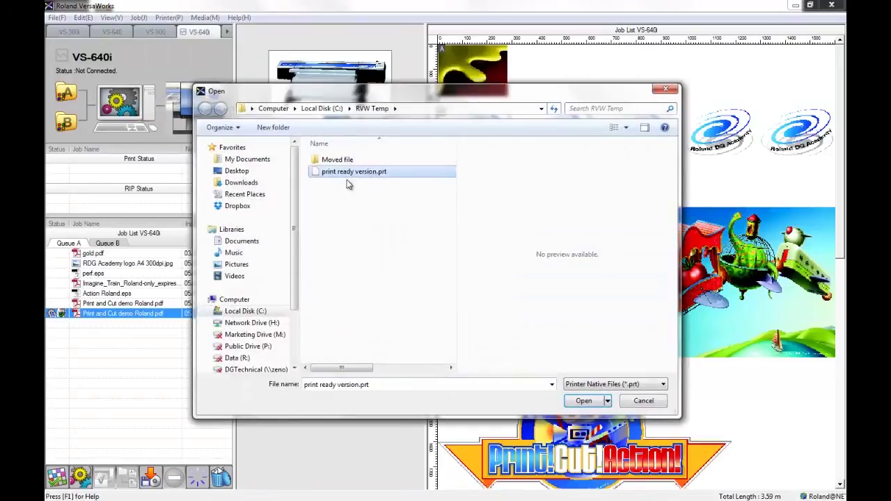
{"action": "right_click", "coordinate": [382, 176]}
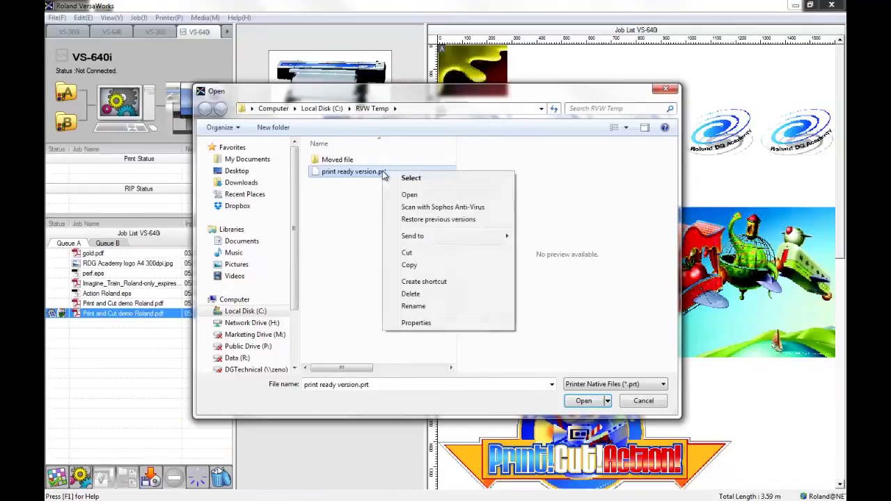
{"action": "left_click", "coordinate": [417, 322]}
{"action": "left_click_drag", "start_coordinate": [456, 291], "coordinate": [432, 293]}
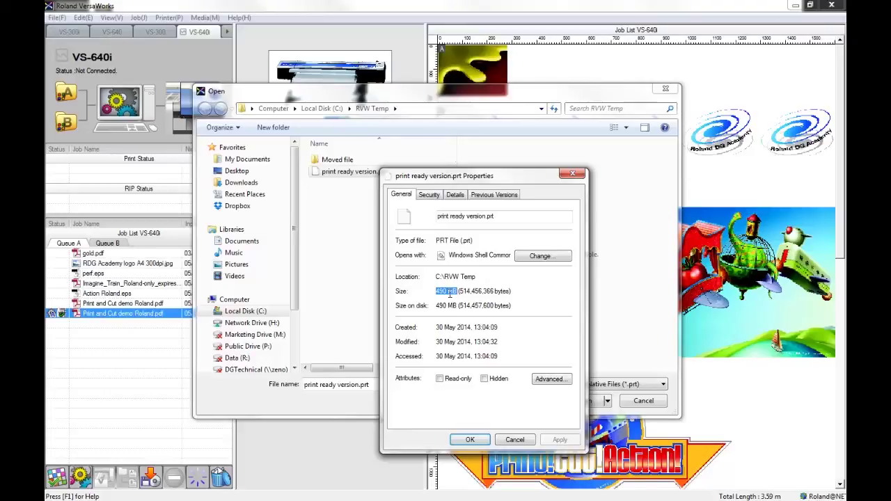
{"action": "left_click", "coordinate": [470, 439]}
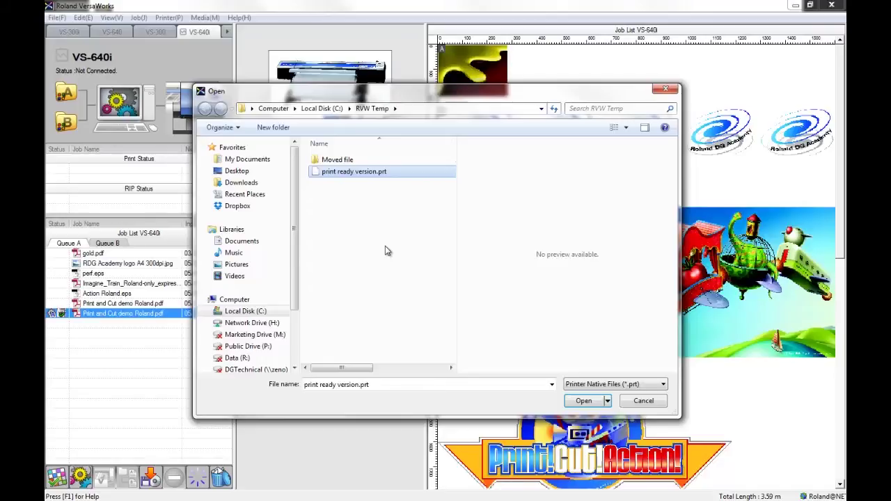
{"action": "left_click_drag", "start_coordinate": [443, 92], "coordinate": [442, 53]}
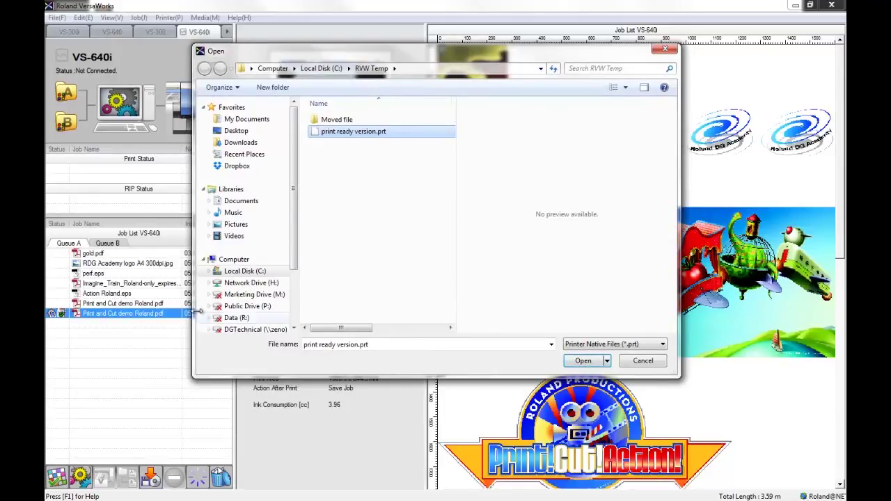
{"action": "left_click", "coordinate": [583, 360]}
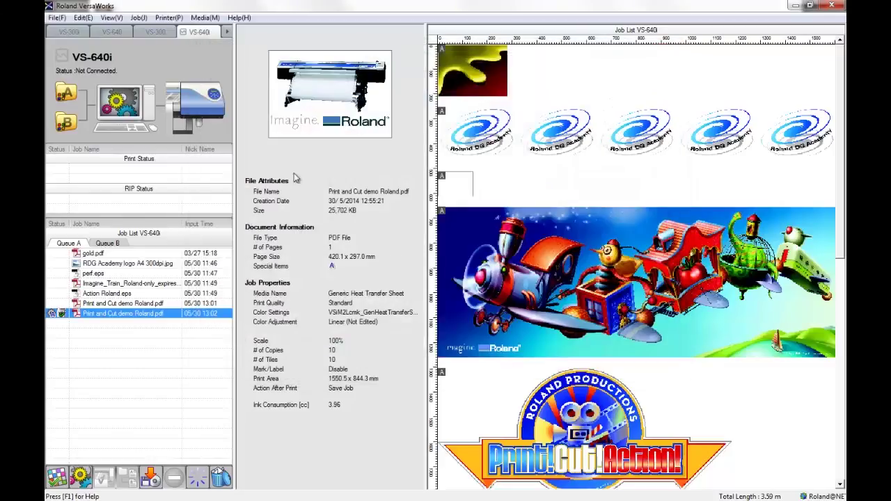